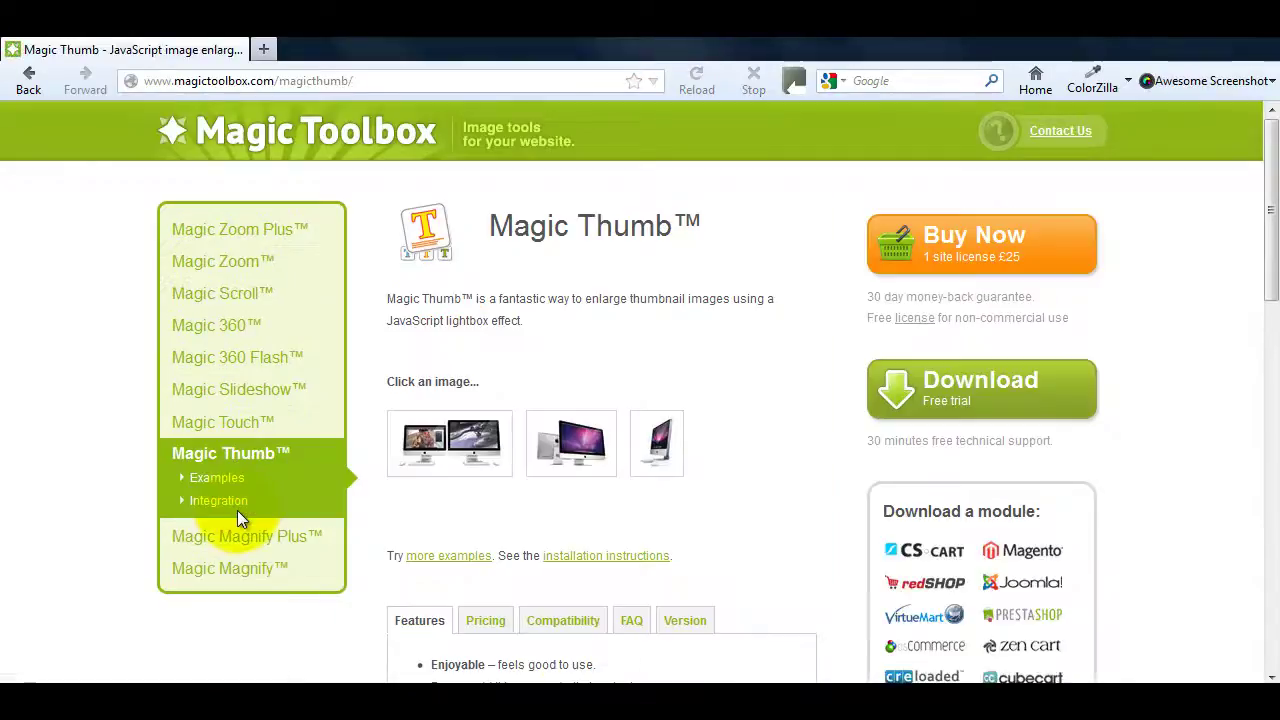
- Preview the enlarged two-iMac sample image, and download the Magic Thumb module for Joomla 1.6, 1.7 & 2.5 as a saved file
left_click(455, 447)
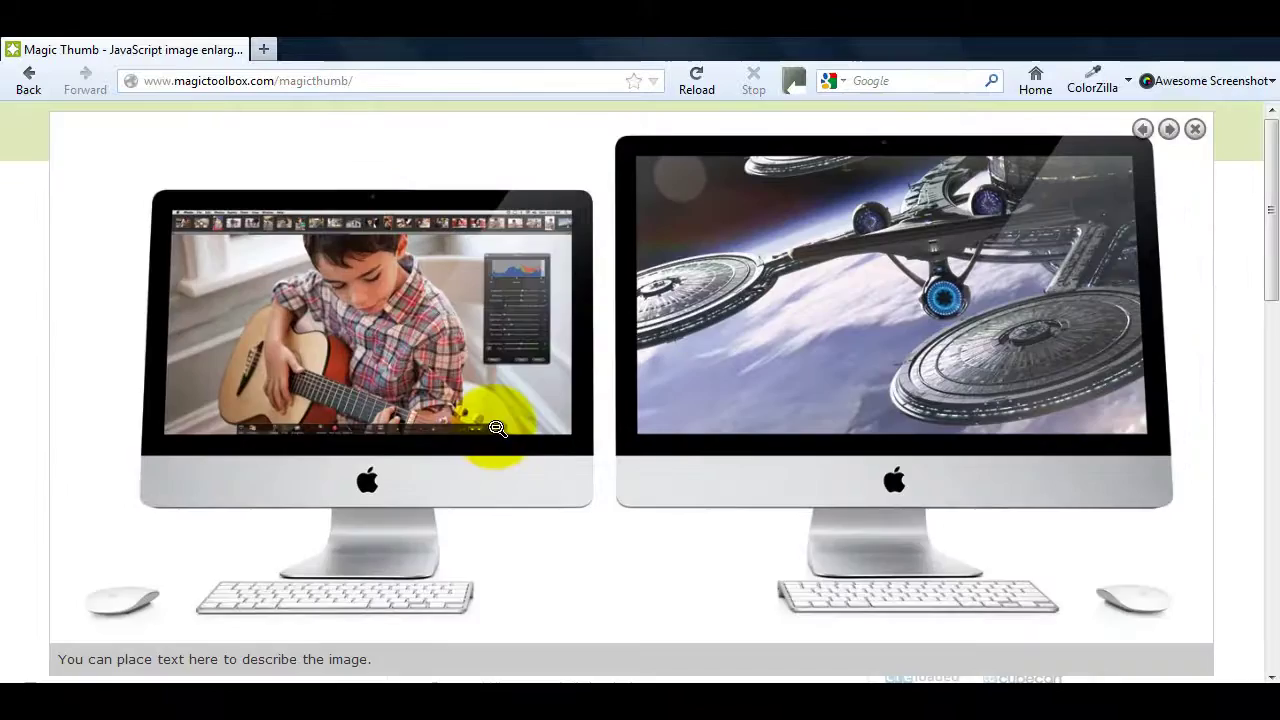
left_click(497, 428)
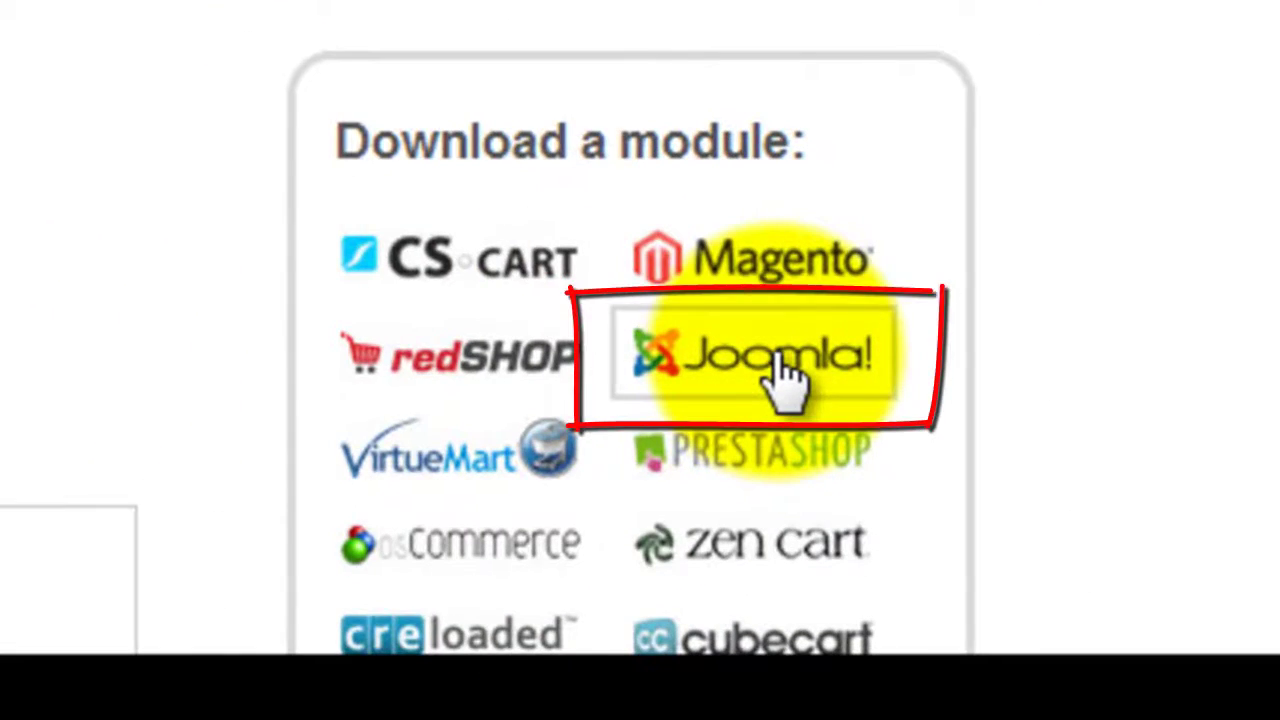
left_click(785, 375)
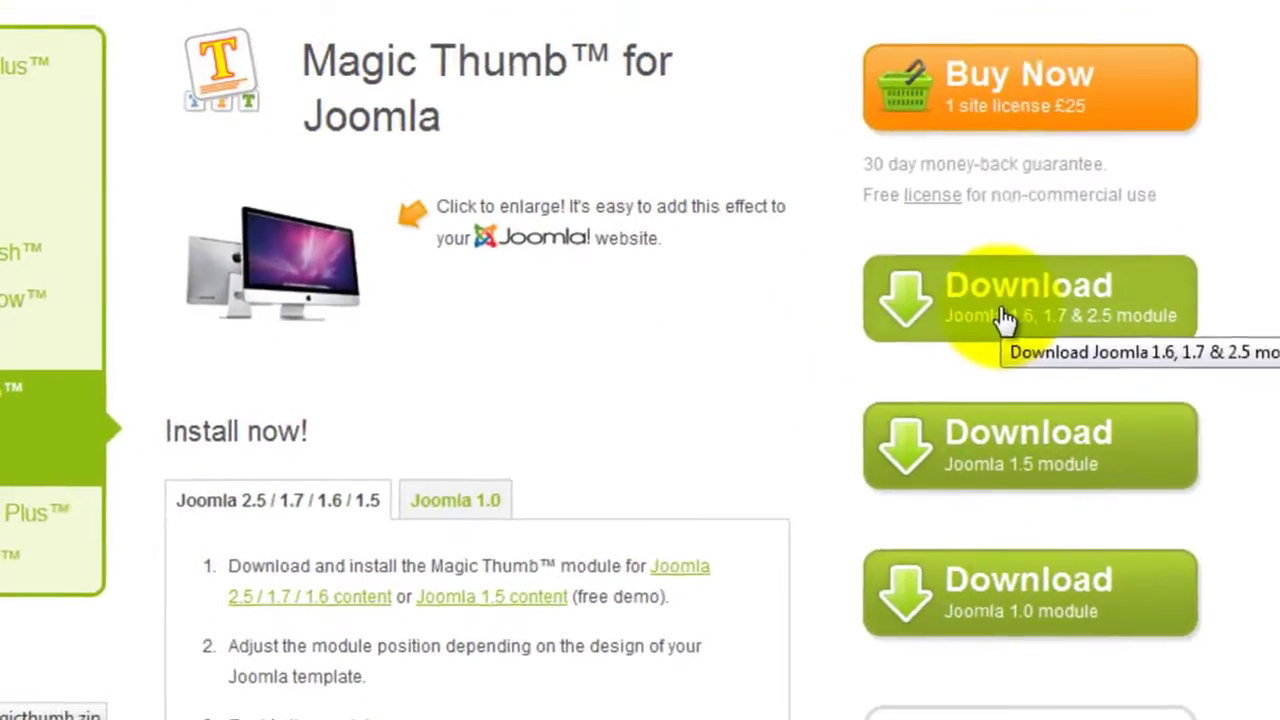
left_click(955, 302)
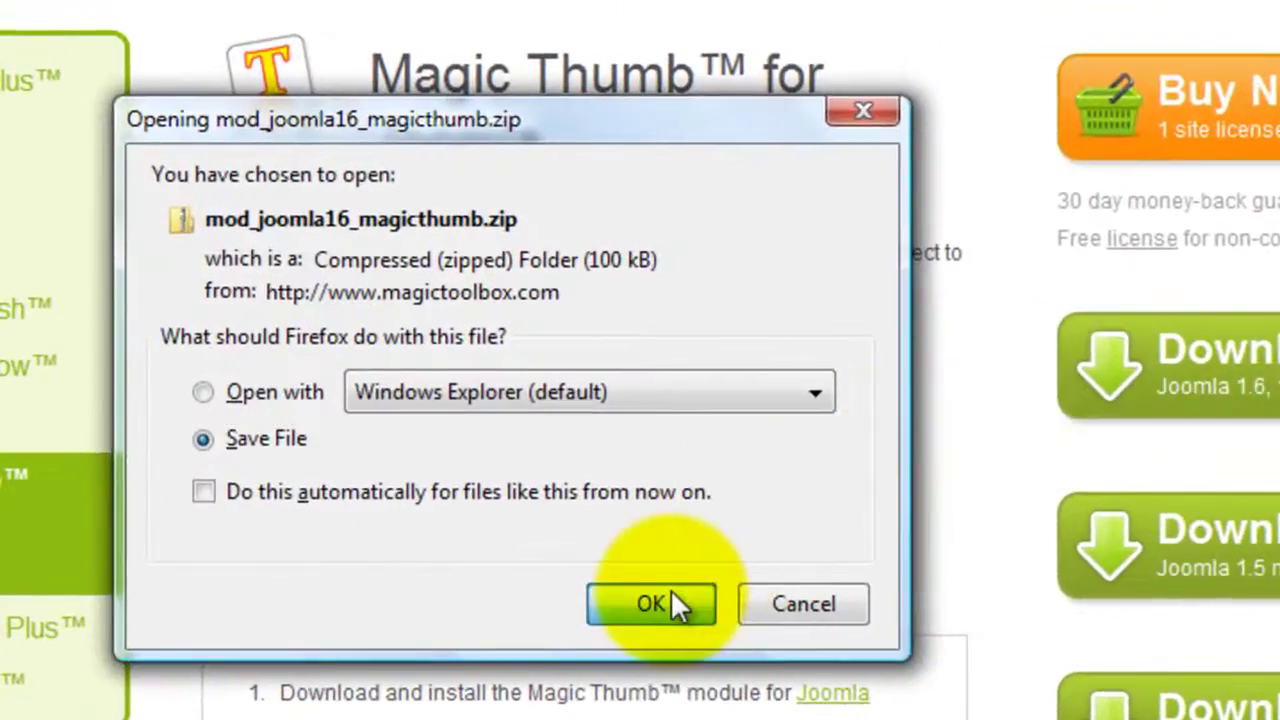
left_click(671, 603)
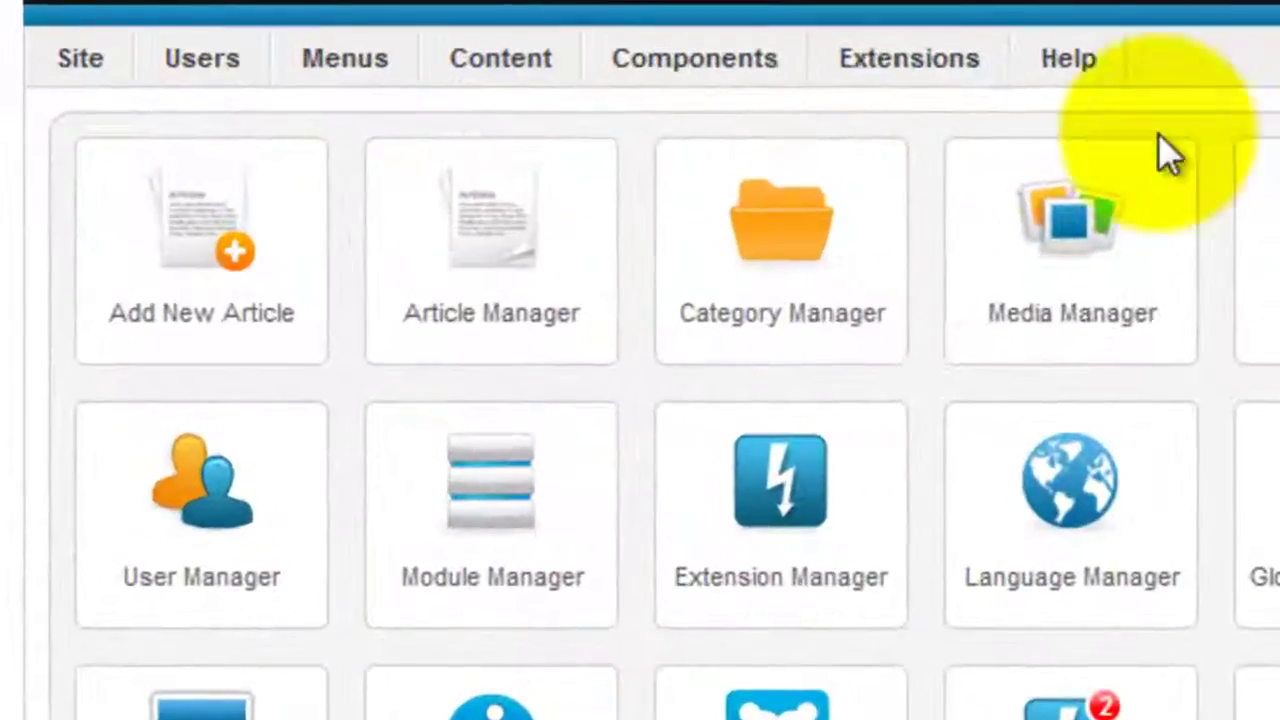
- In the Joomla administration, upload and install the package mod_joomla16_magicthumb.zip through the Extension Manager
mouse_move(770, 90)
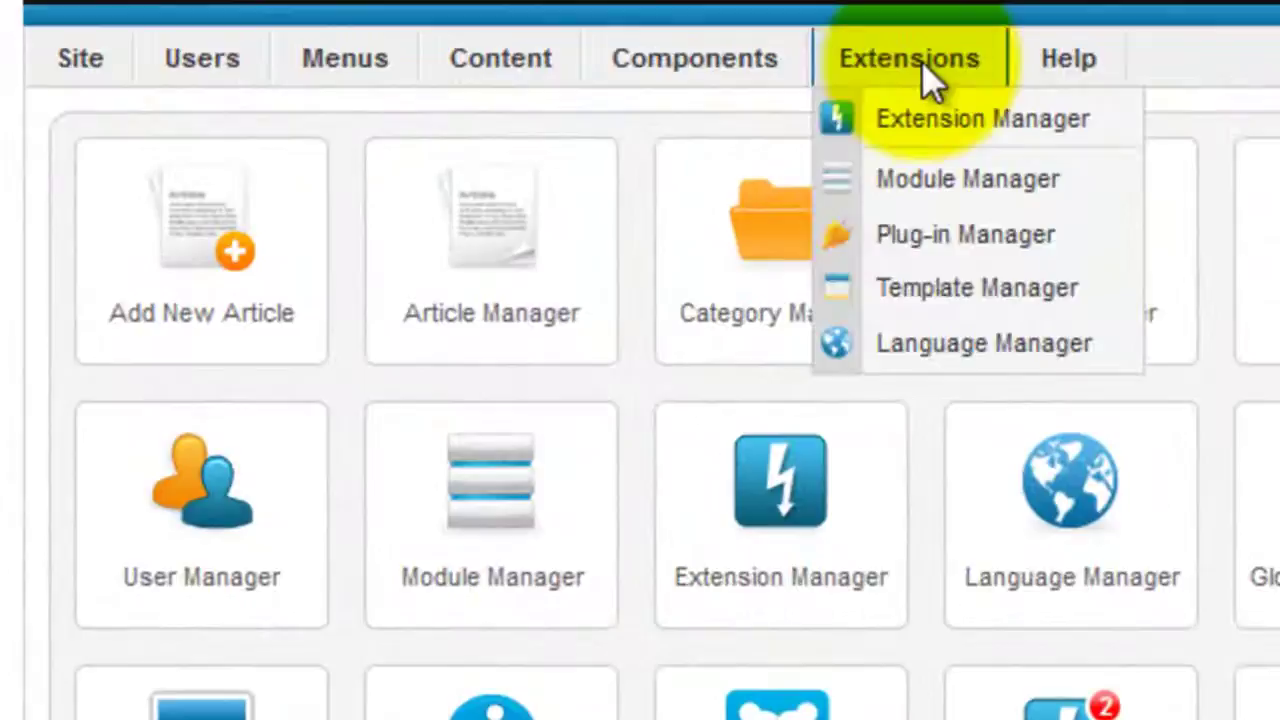
left_click(920, 125)
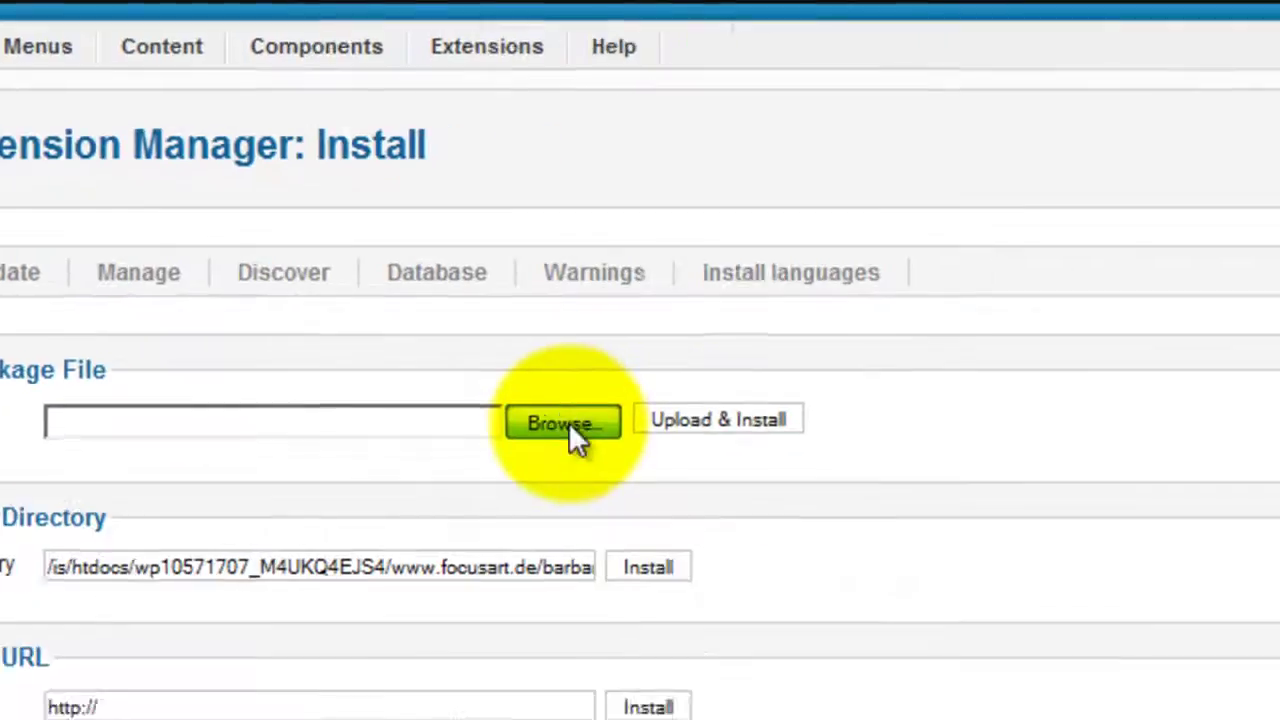
left_click(880, 478)
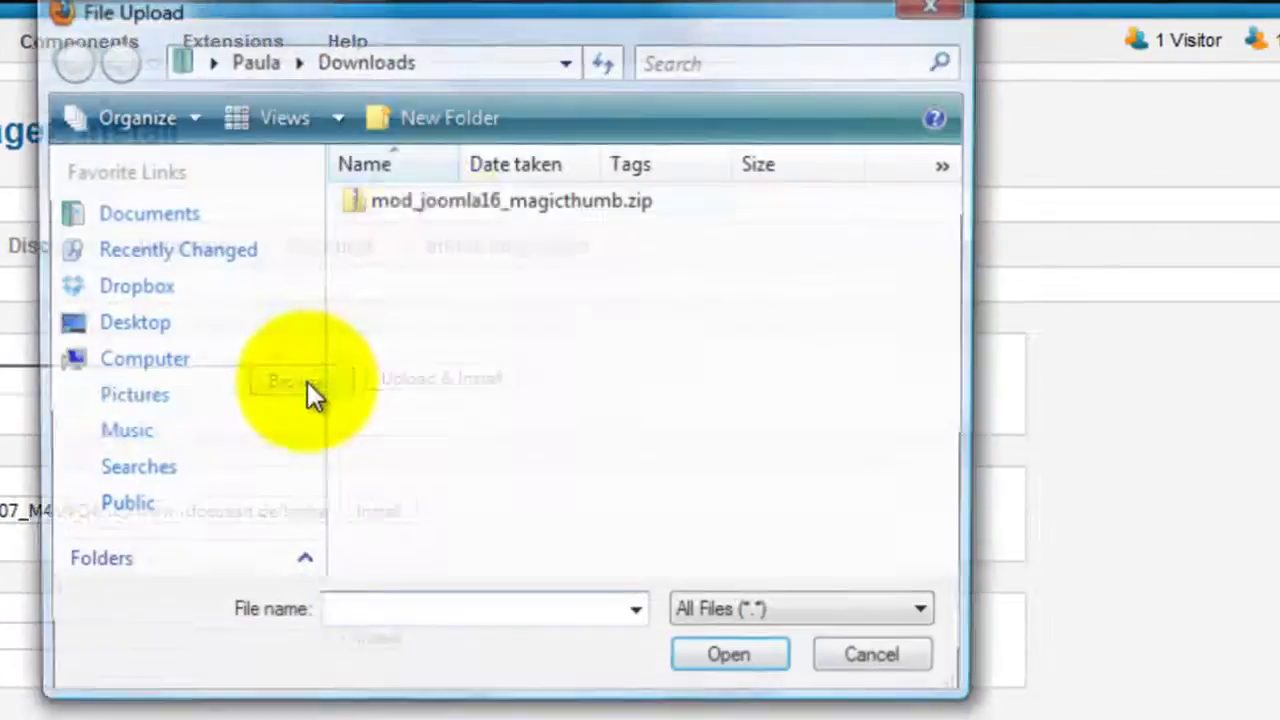
left_click(460, 203)
left_click(760, 665)
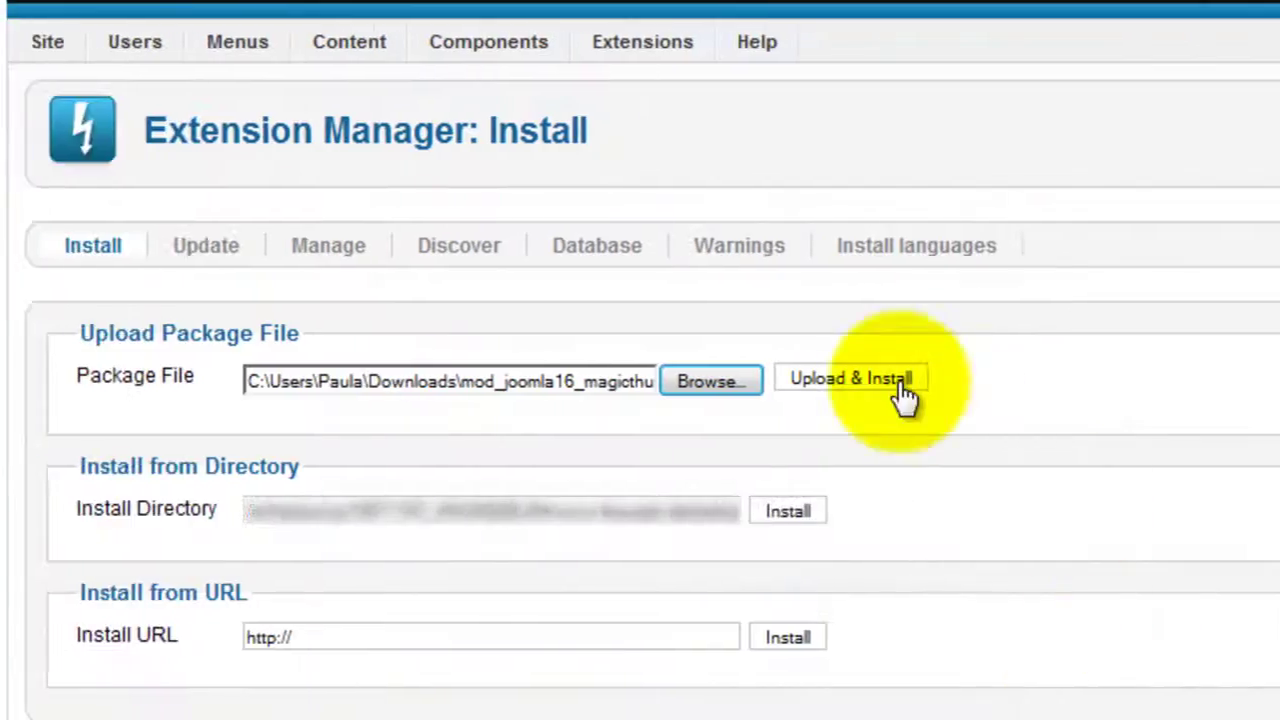
left_click(893, 395)
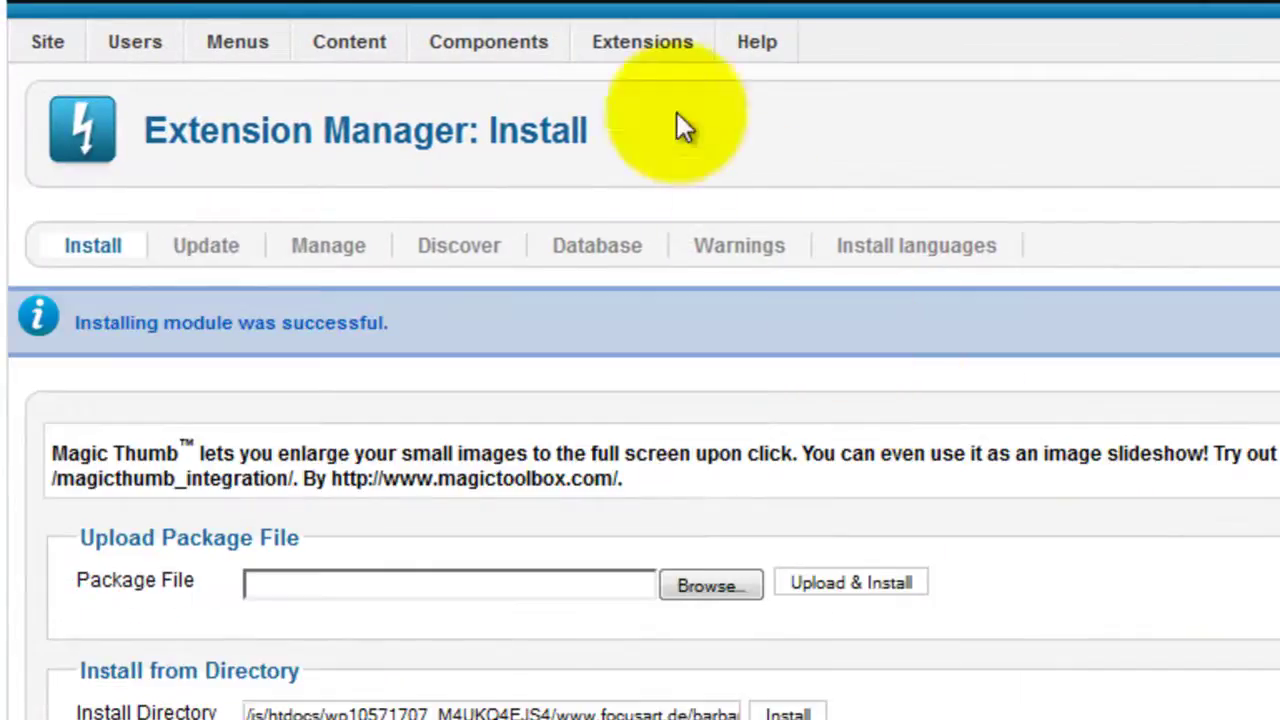
- Publish the "Magic Thumb module for Joomla 1.6" in the Module Manager
mouse_move(647, 46)
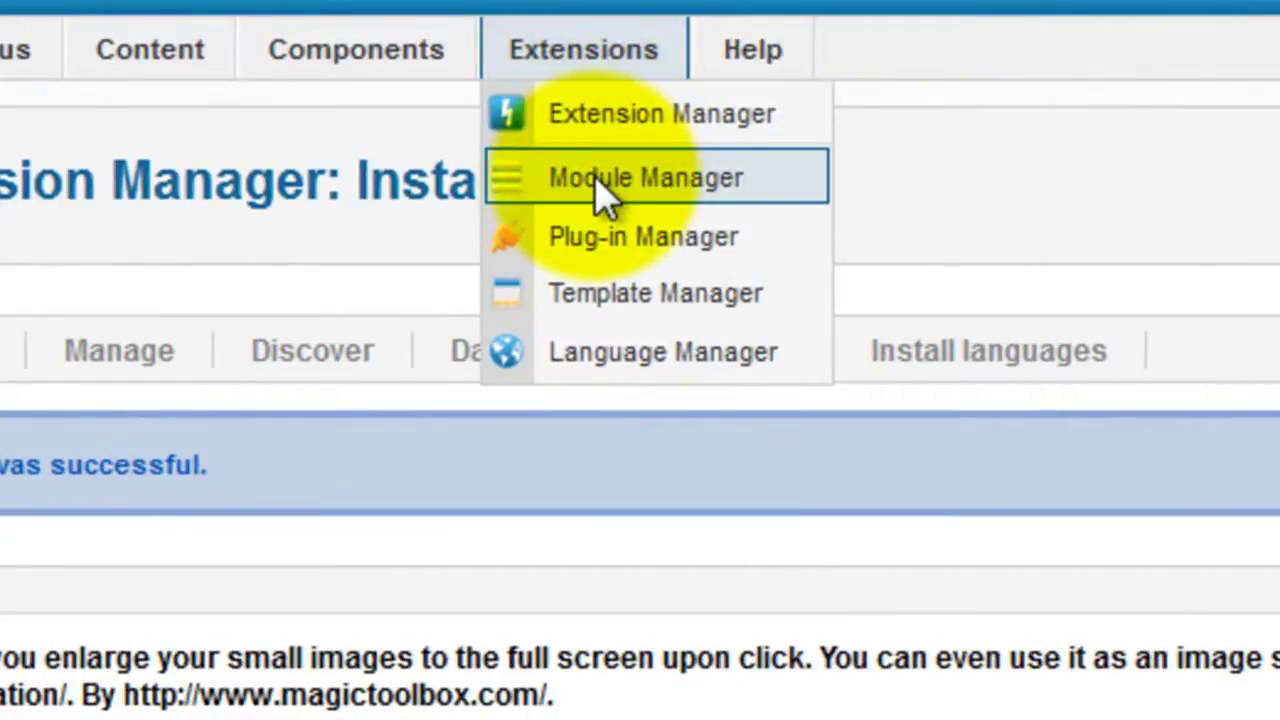
left_click(605, 190)
scroll(651, 186, "down", 5)
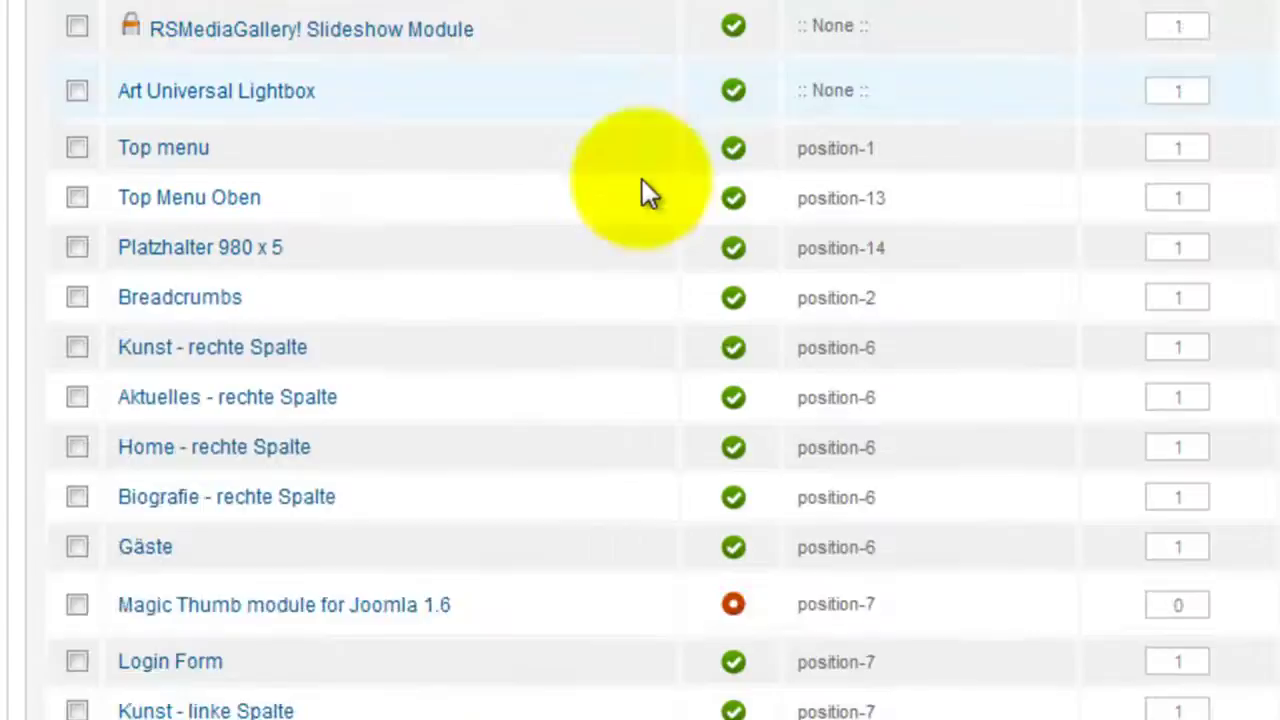
scroll(645, 193, "down", 3)
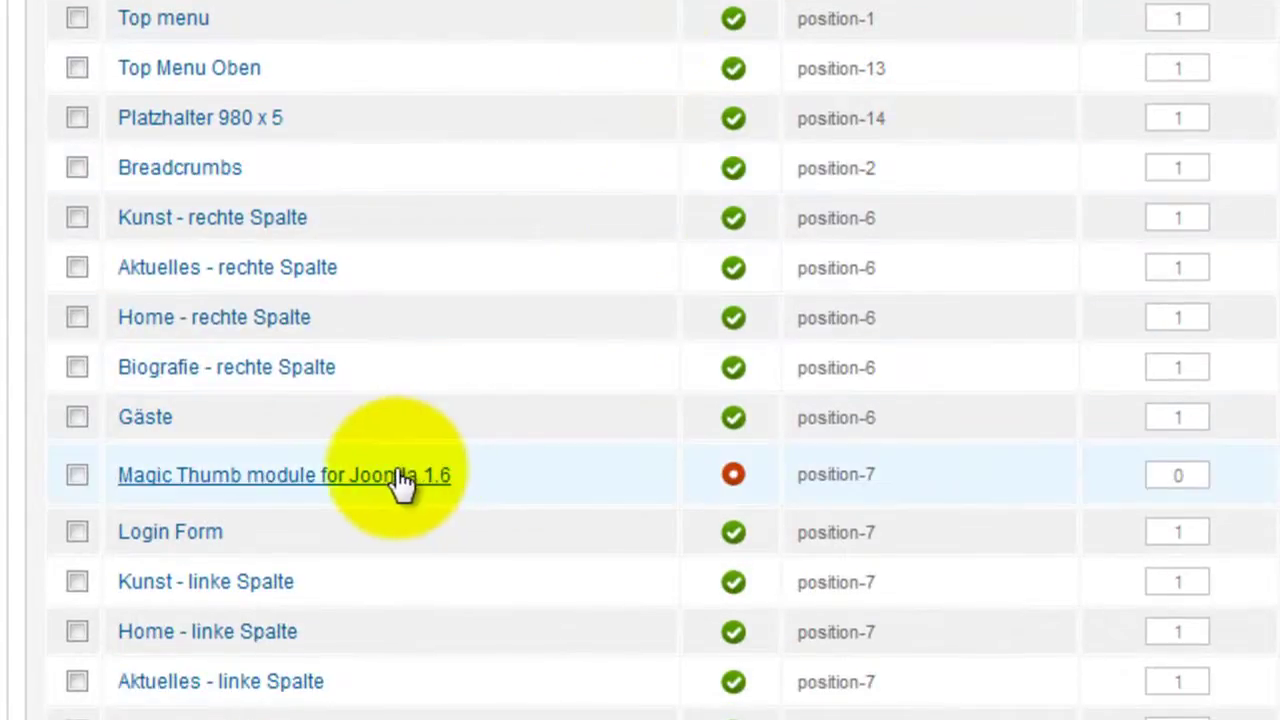
left_click(732, 473)
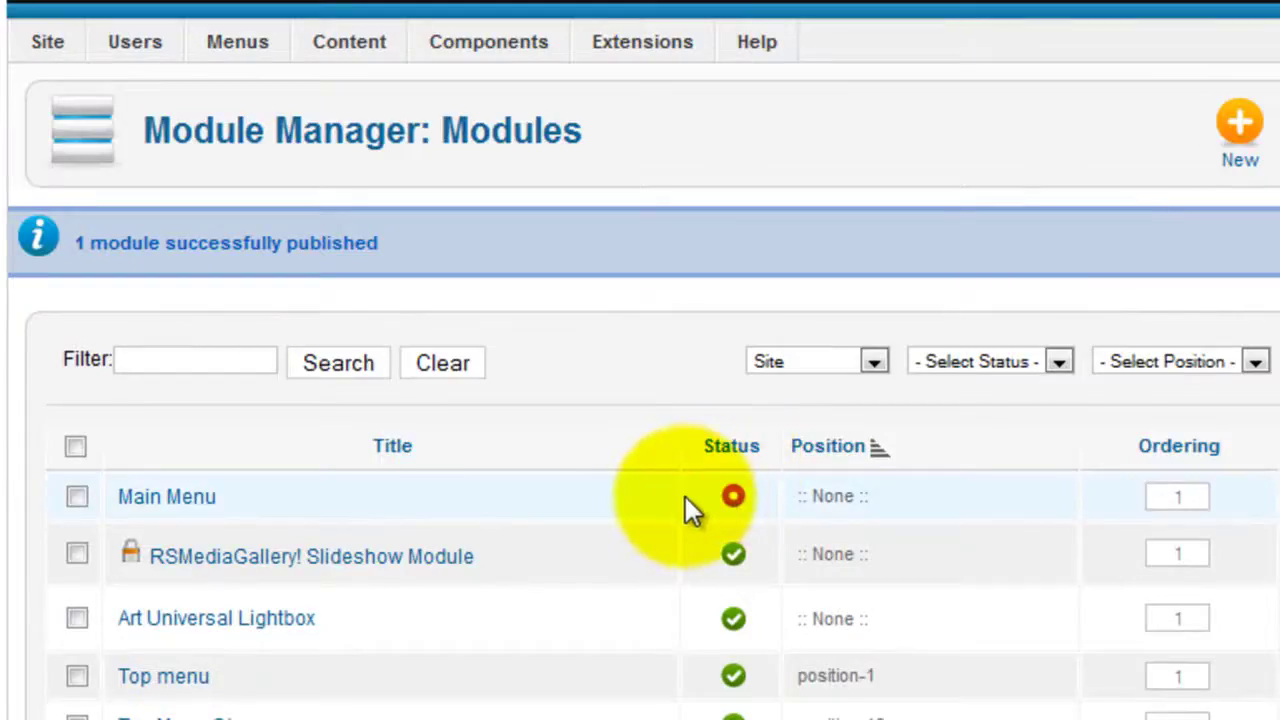
- Open the "Editor - TinyMCE" plug-in from the Plug-in Manager and choose Extended as its Functionality
mouse_move(637, 44)
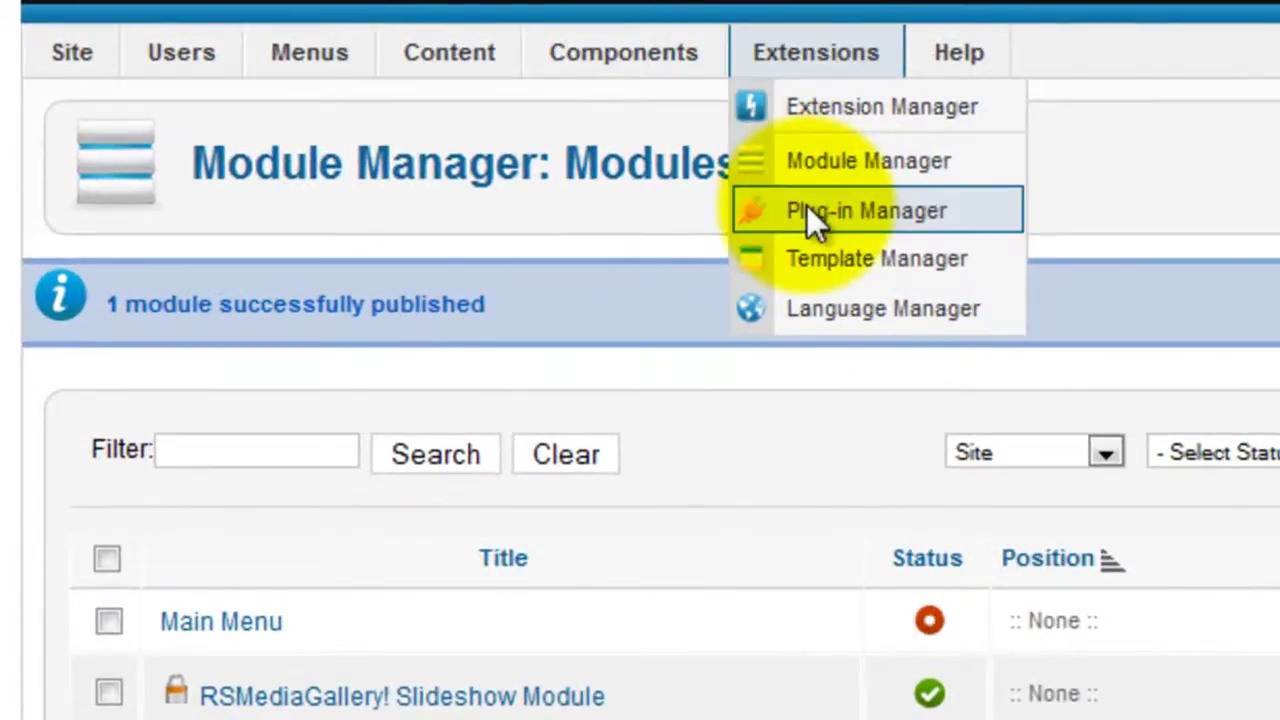
left_click(806, 204)
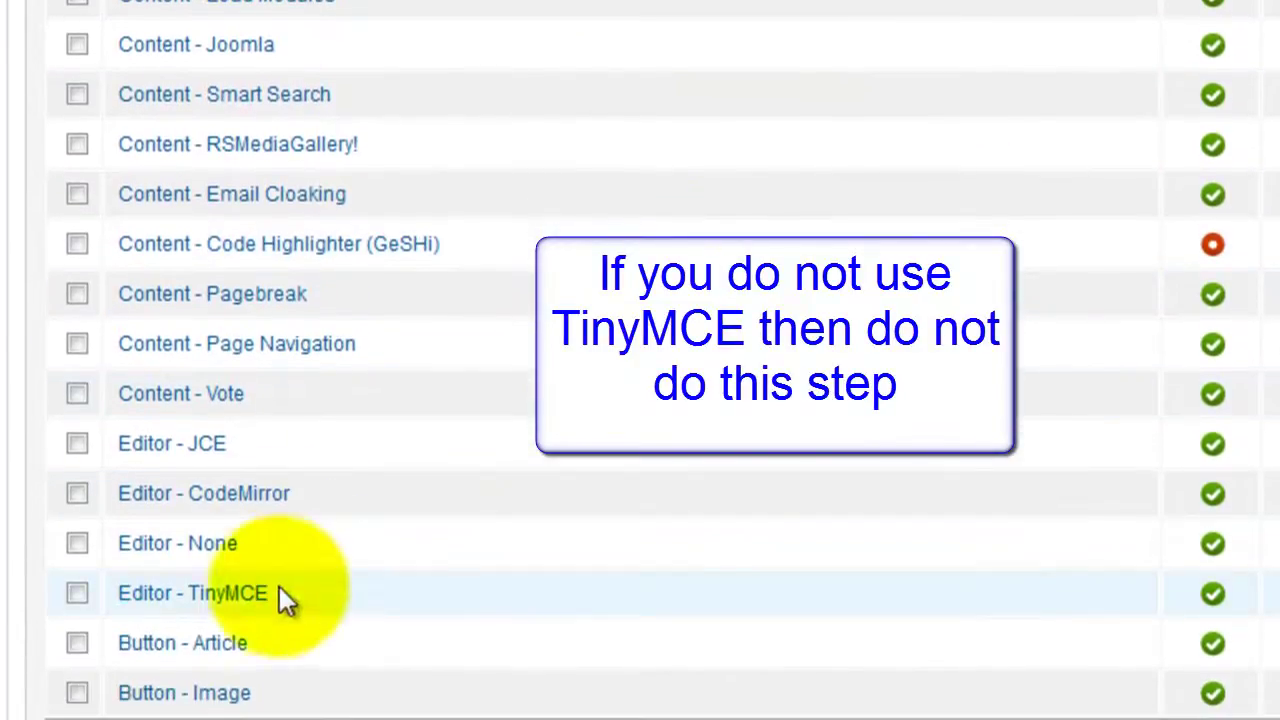
left_click(205, 596)
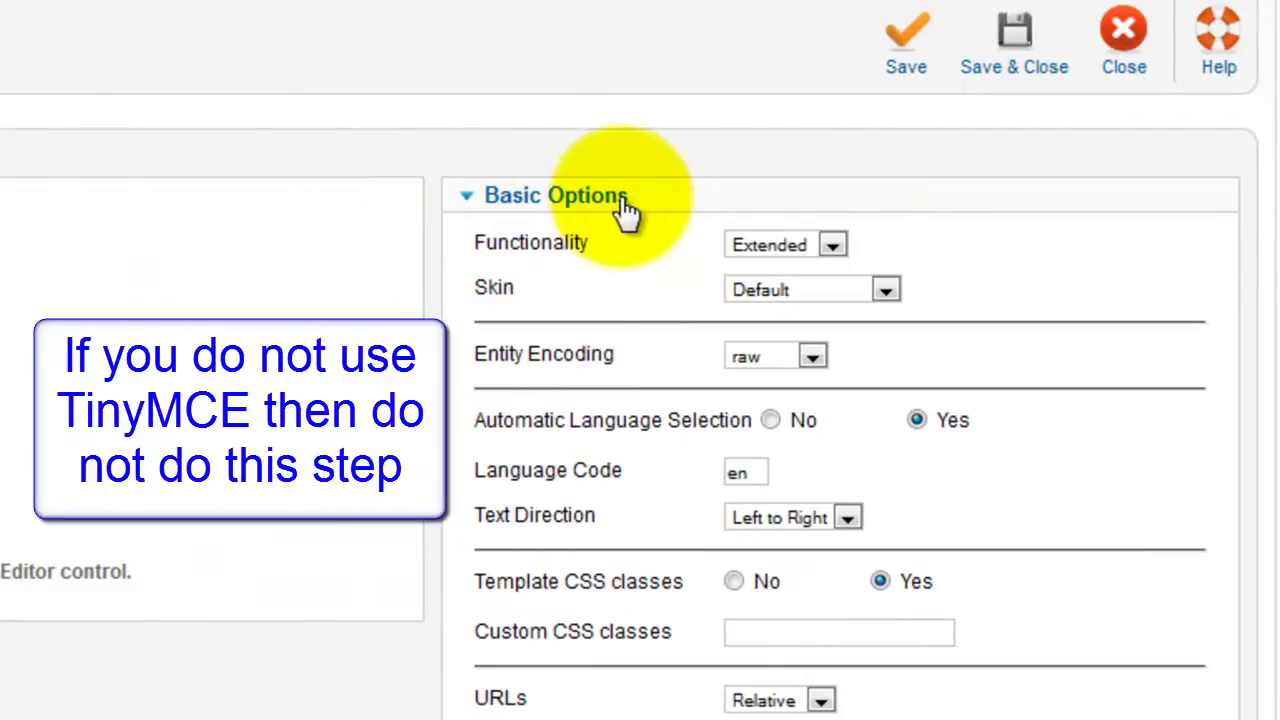
left_click(836, 247)
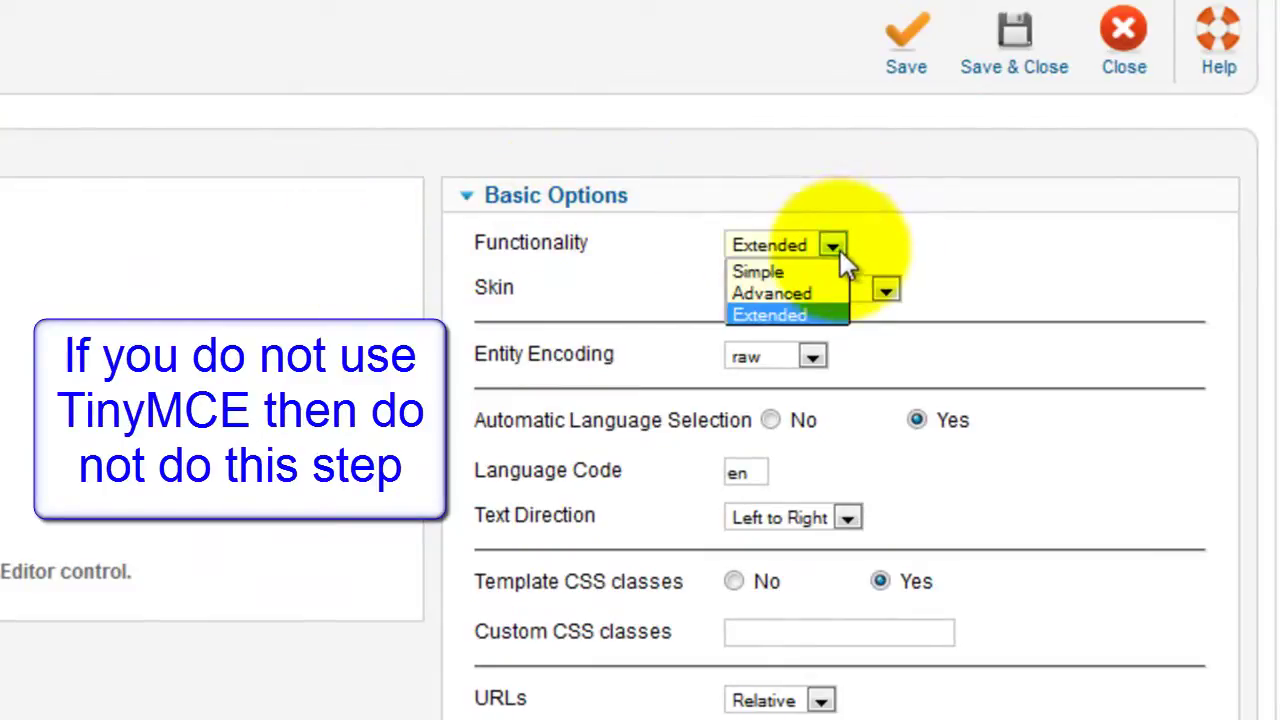
left_click(822, 315)
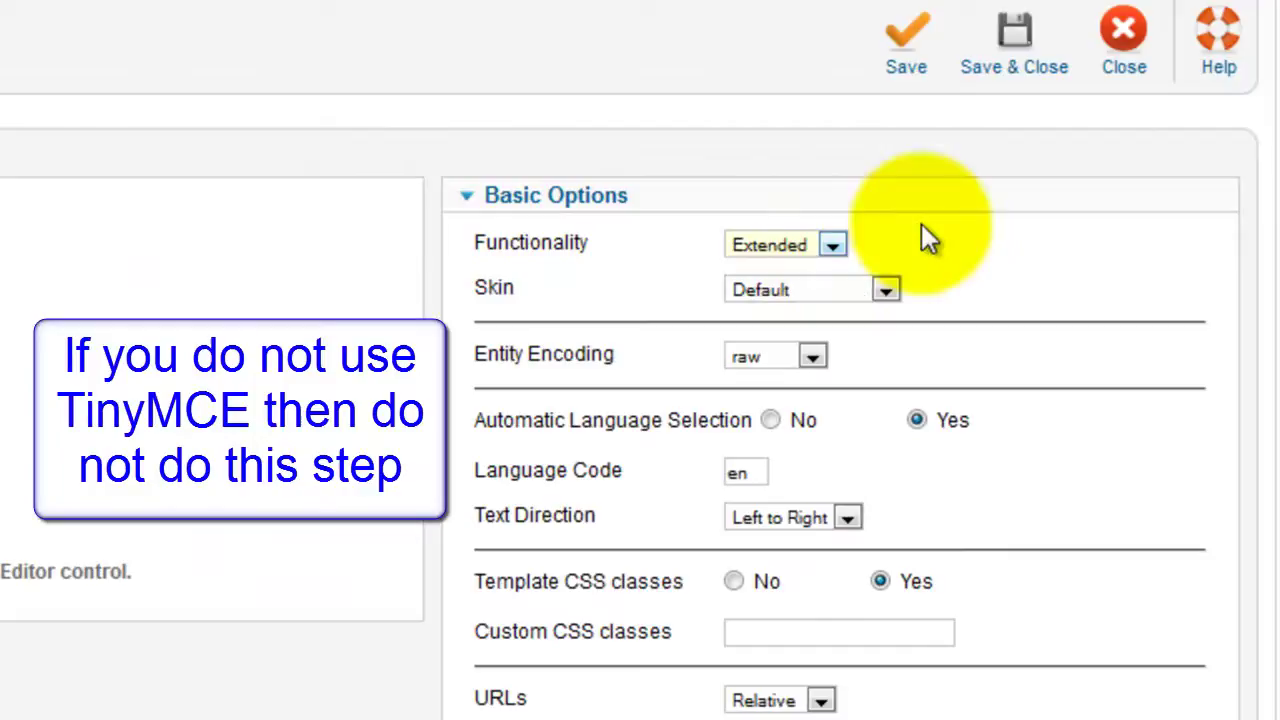
- Copy a[class|name|href|target|title|onclick|rel|style|id|rev] from the Magic Thumb Joomla instructions into the TinyMCE plug-in's Extended Valid Elements
scroll(945, 250, "down", 5)
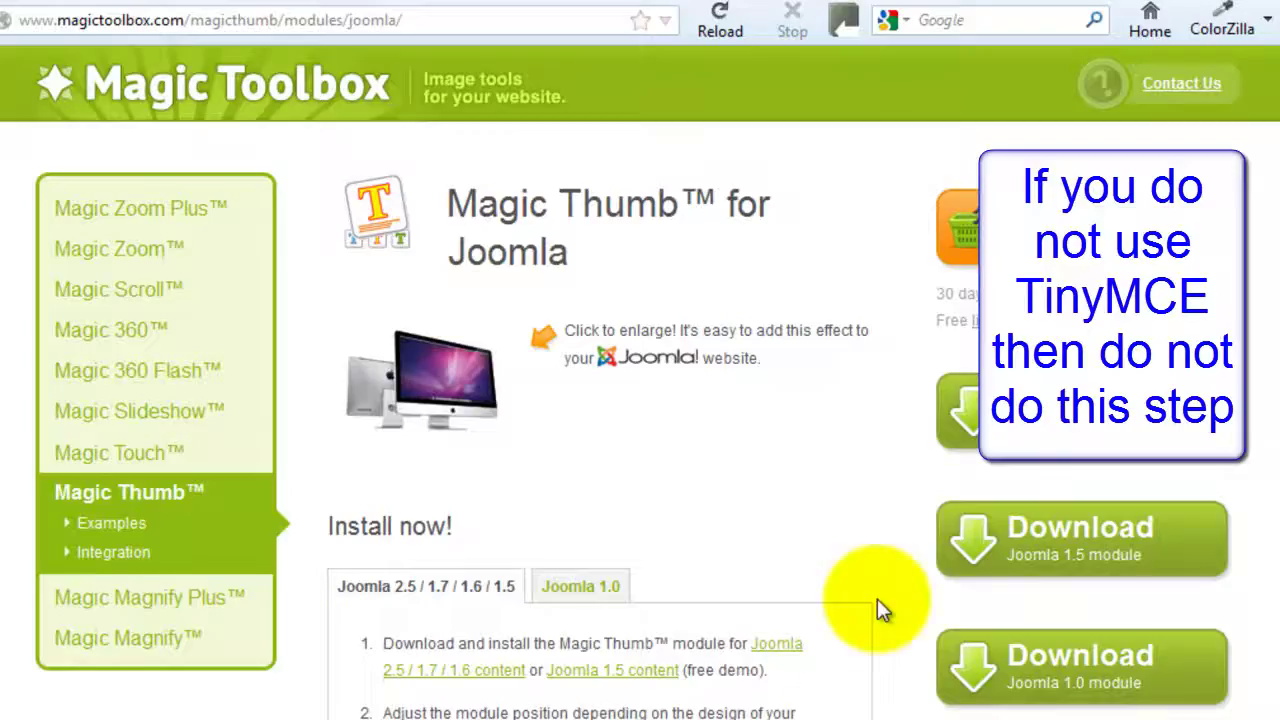
scroll(790, 450, "down", 8)
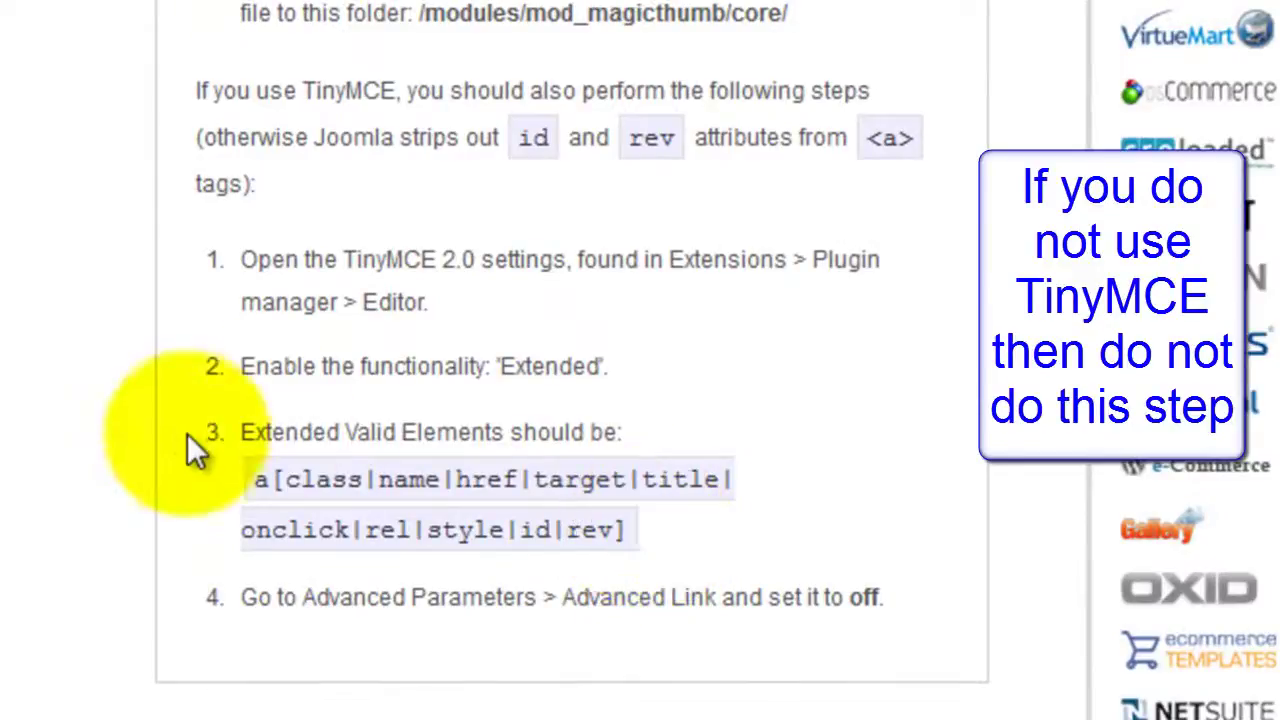
left_click_drag(640, 531, 253, 484)
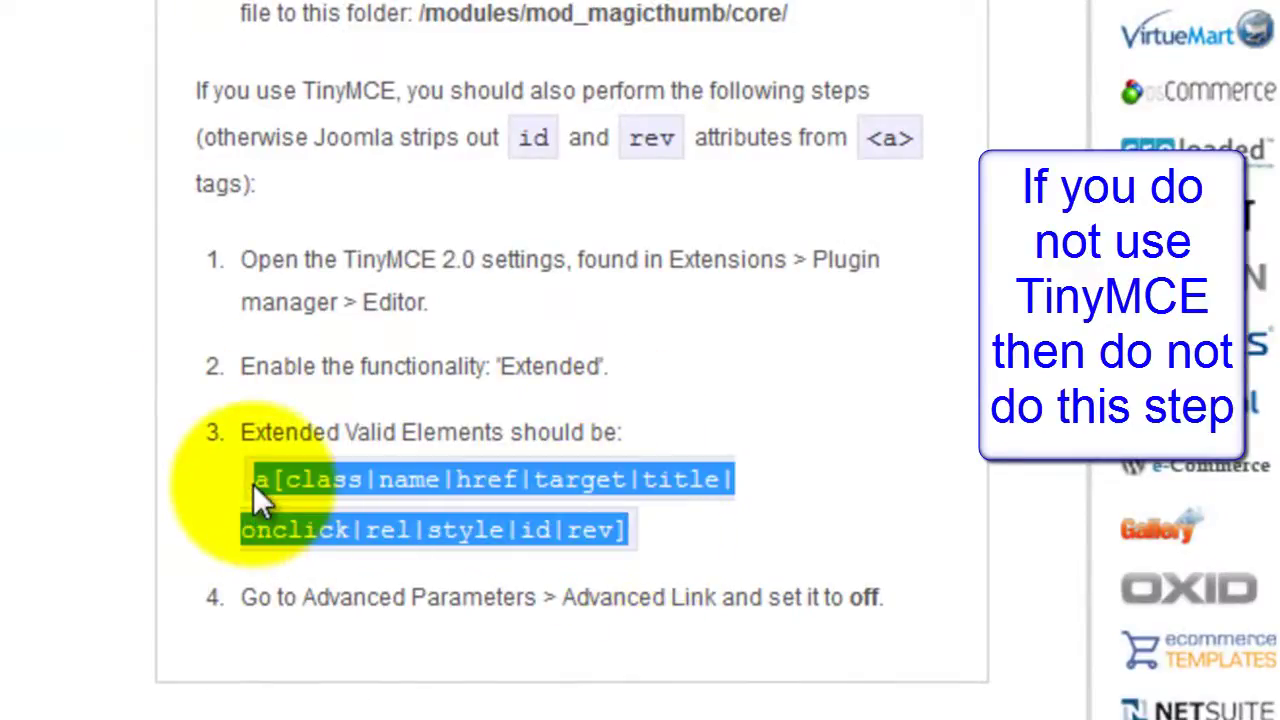
right_click(389, 491)
left_click(497, 518)
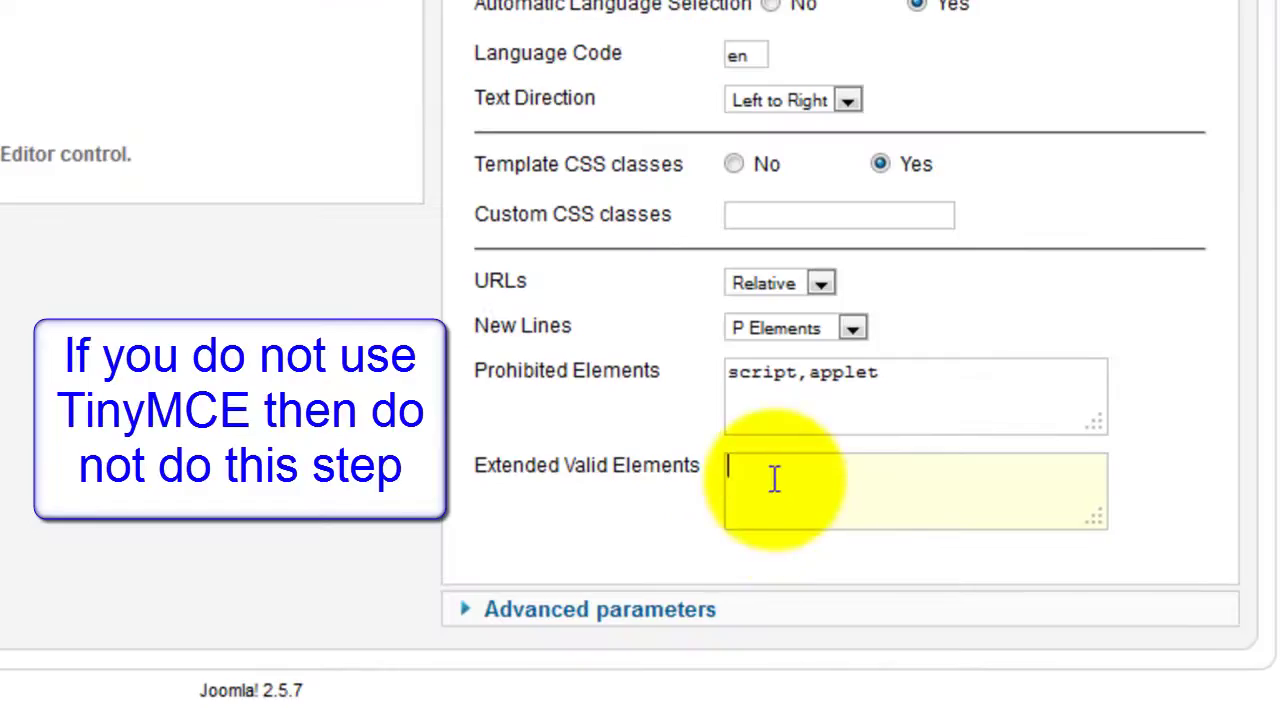
right_click(774, 480)
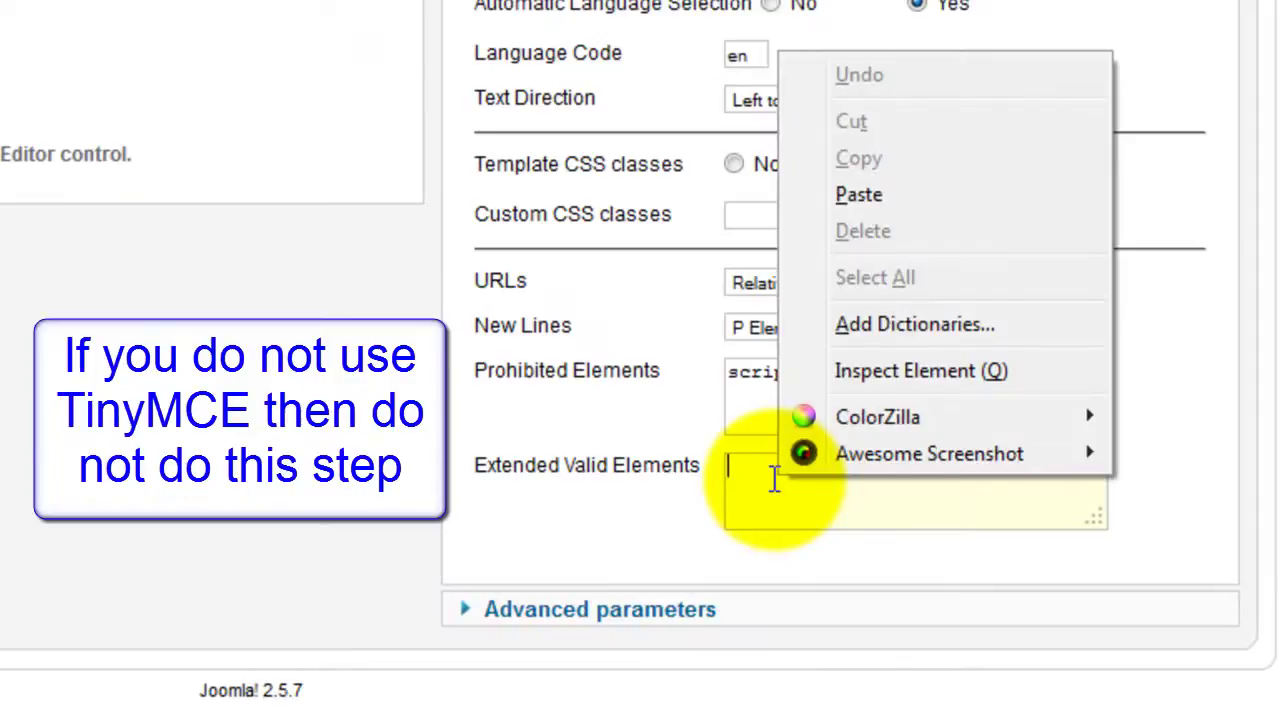
left_click(866, 194)
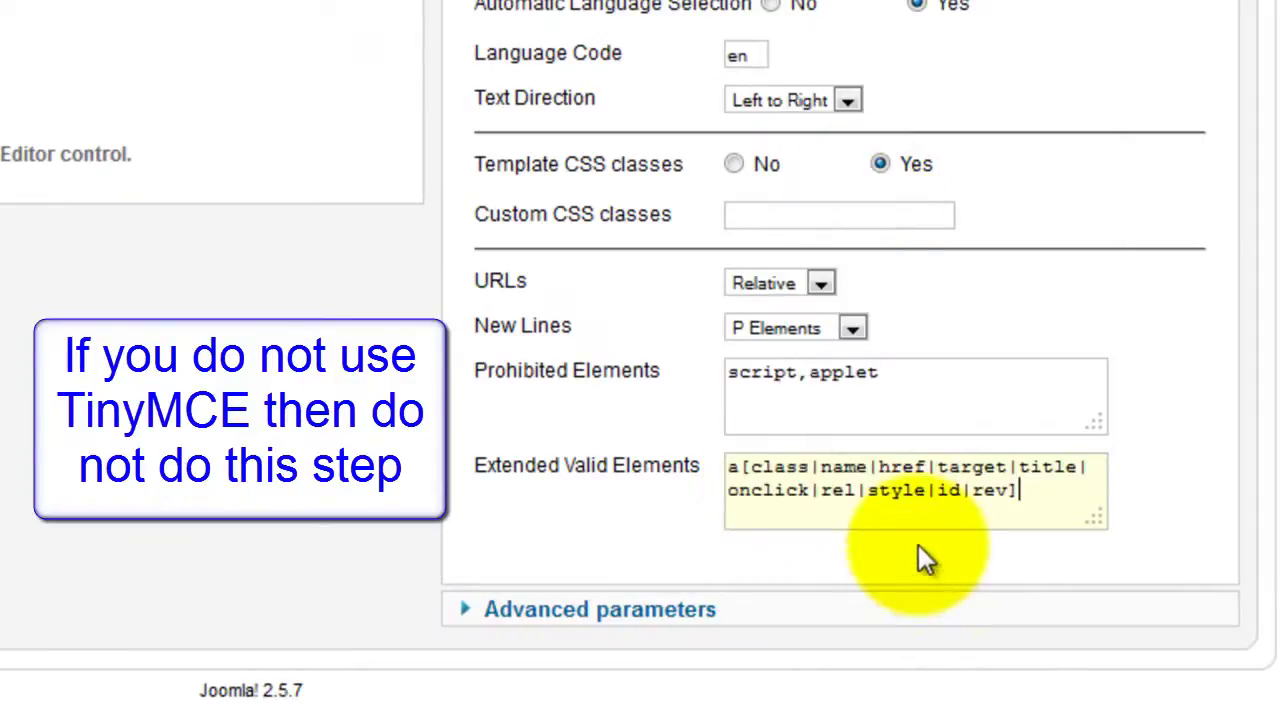
- Set Advanced link to Off in the TinyMCE advanced parameters, and save and close the plug-in
left_click(658, 612)
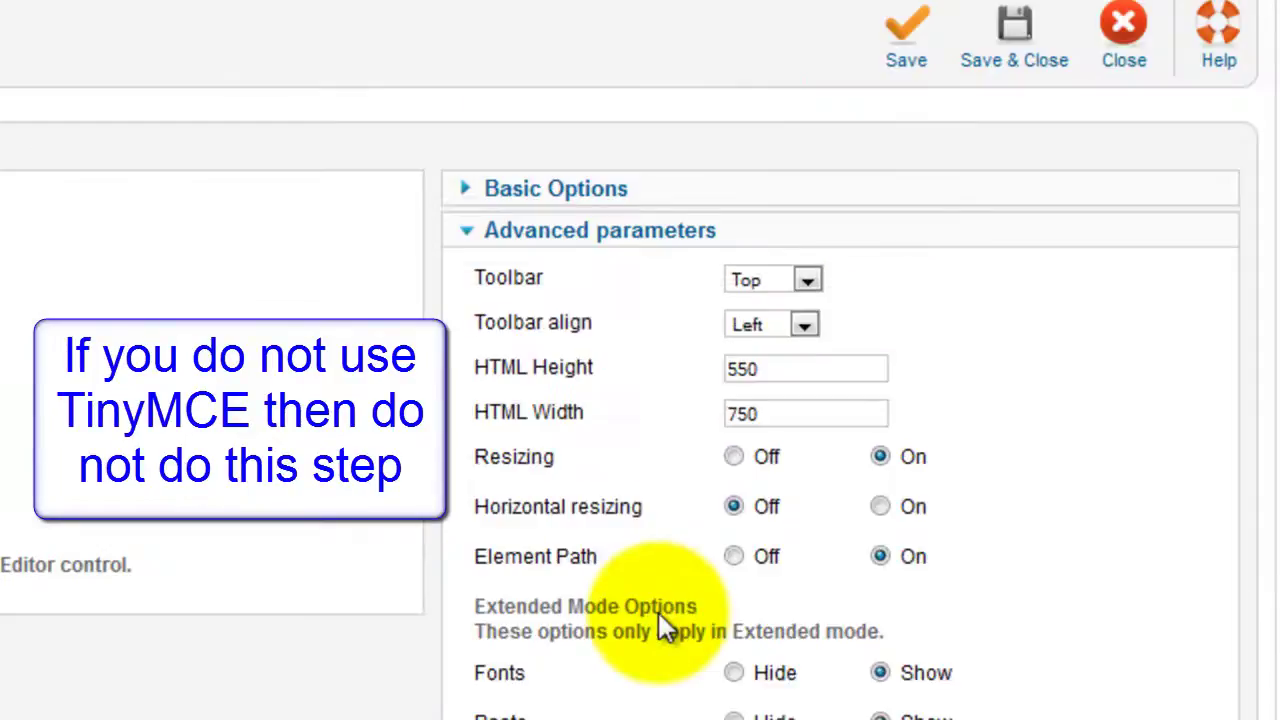
scroll(633, 499, "down", 10)
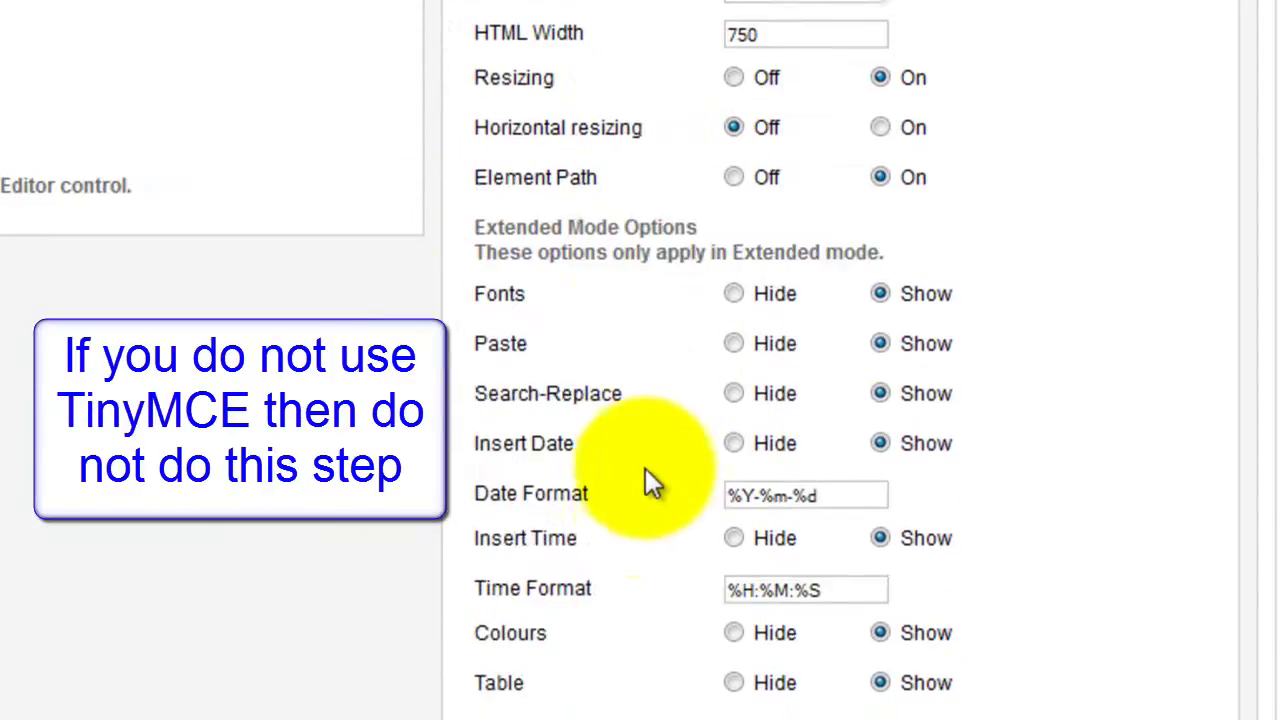
scroll(648, 481, "down", 5)
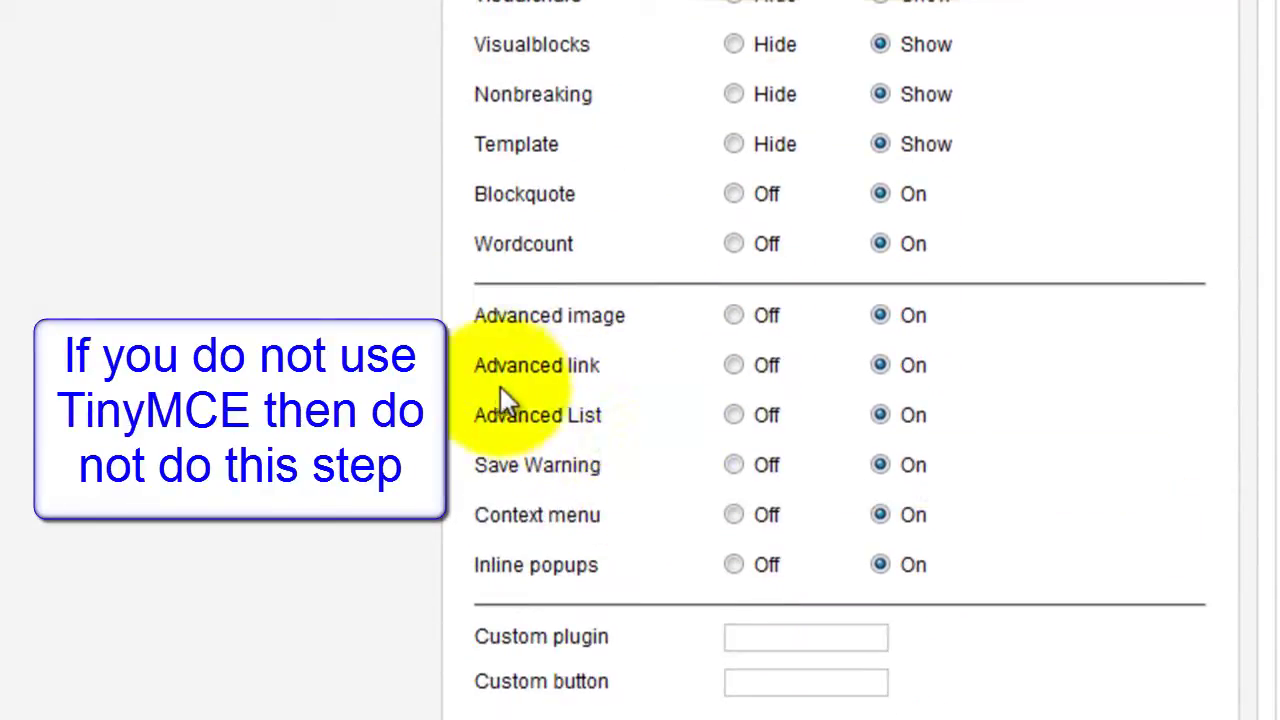
left_click(735, 366)
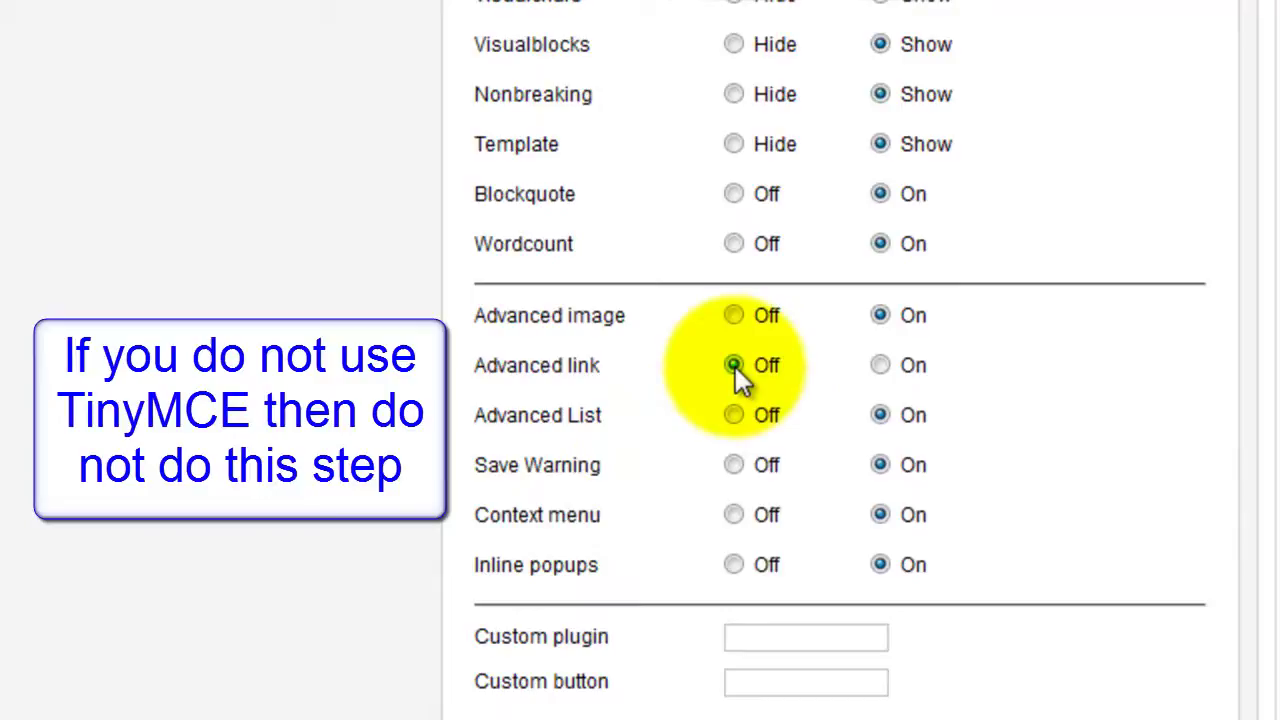
scroll(1150, 350, "up", 12)
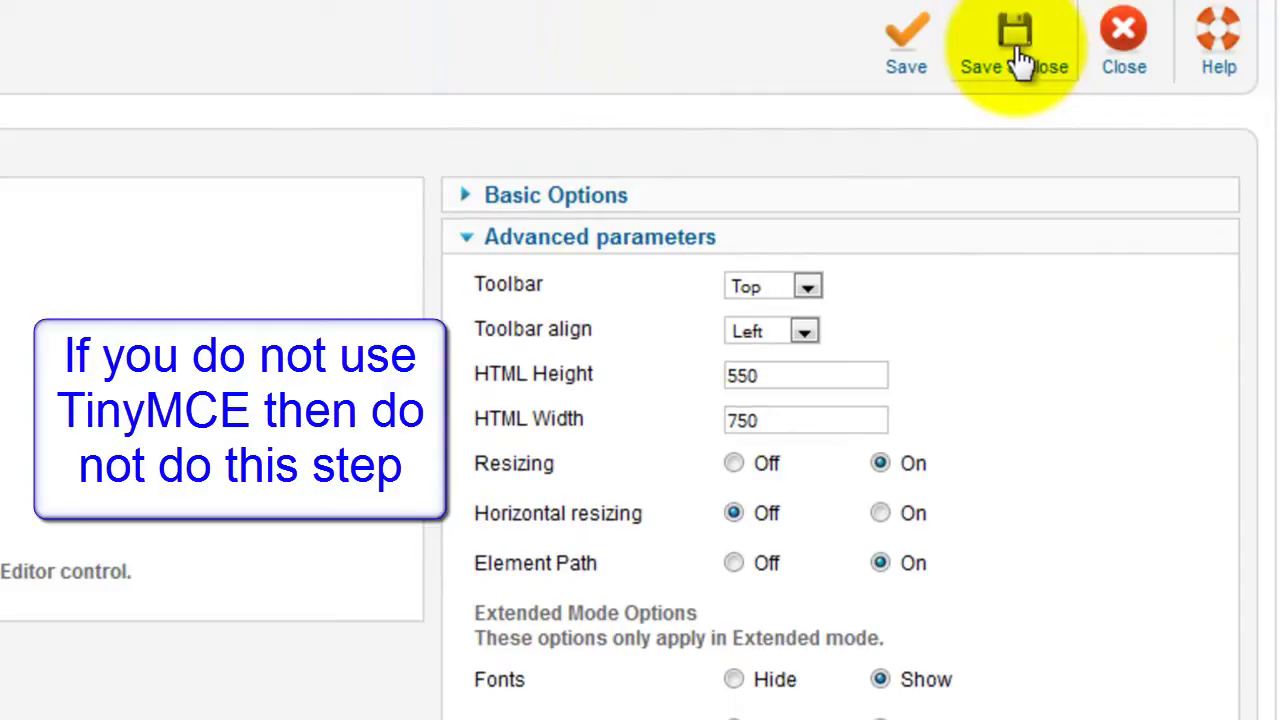
left_click(1016, 45)
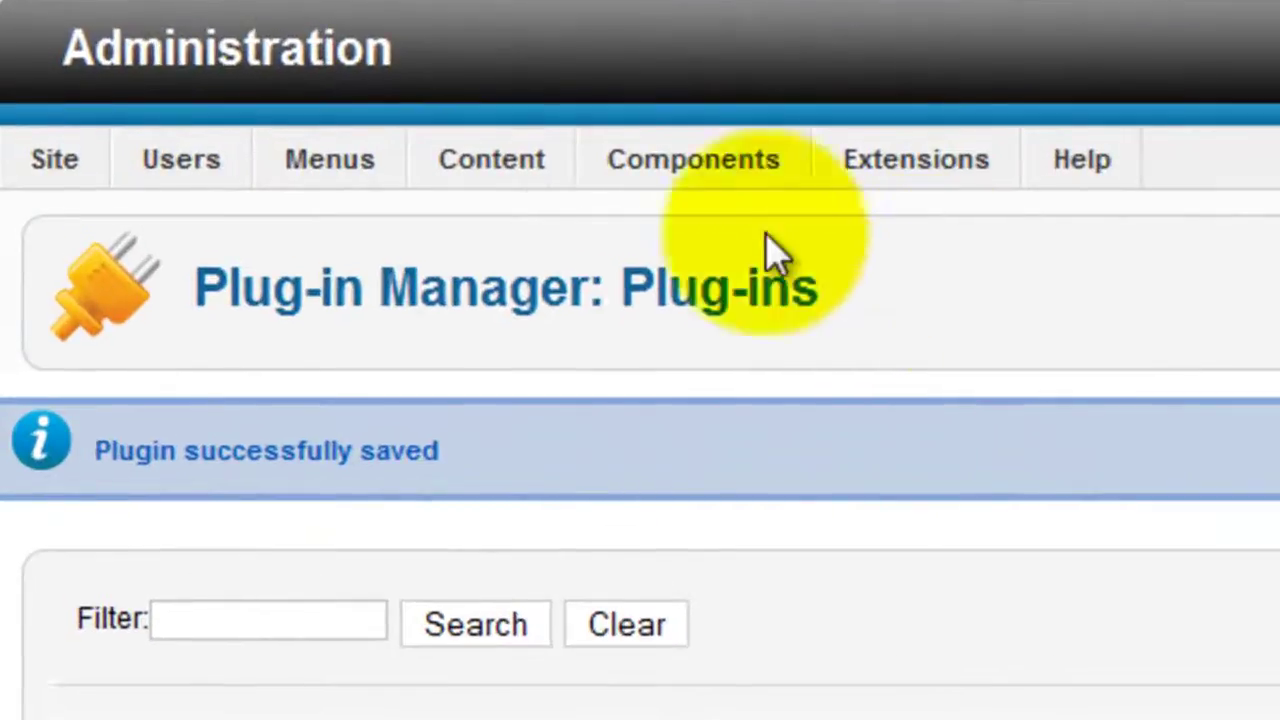
- Open the article "QS 2" in the Malerei category for editing from the Article Manager
mouse_move(486, 171)
mouse_move(514, 229)
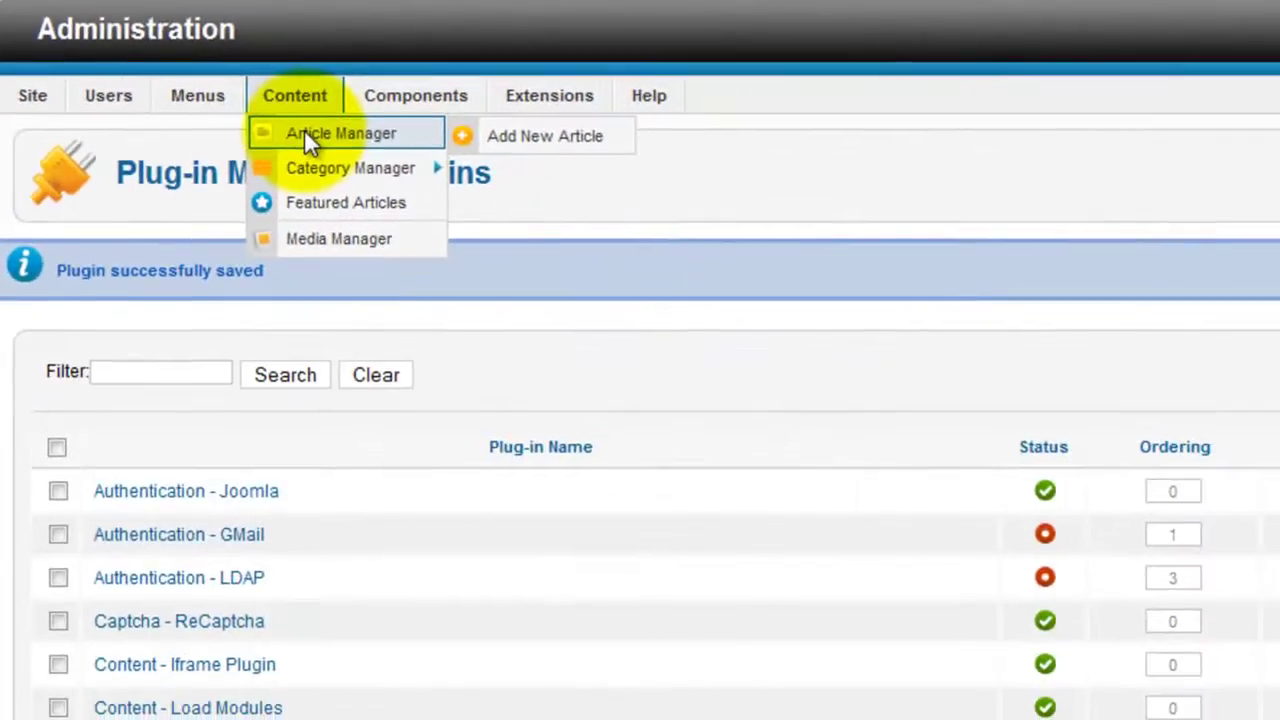
left_click(495, 218)
scroll(361, 419, "down", 20)
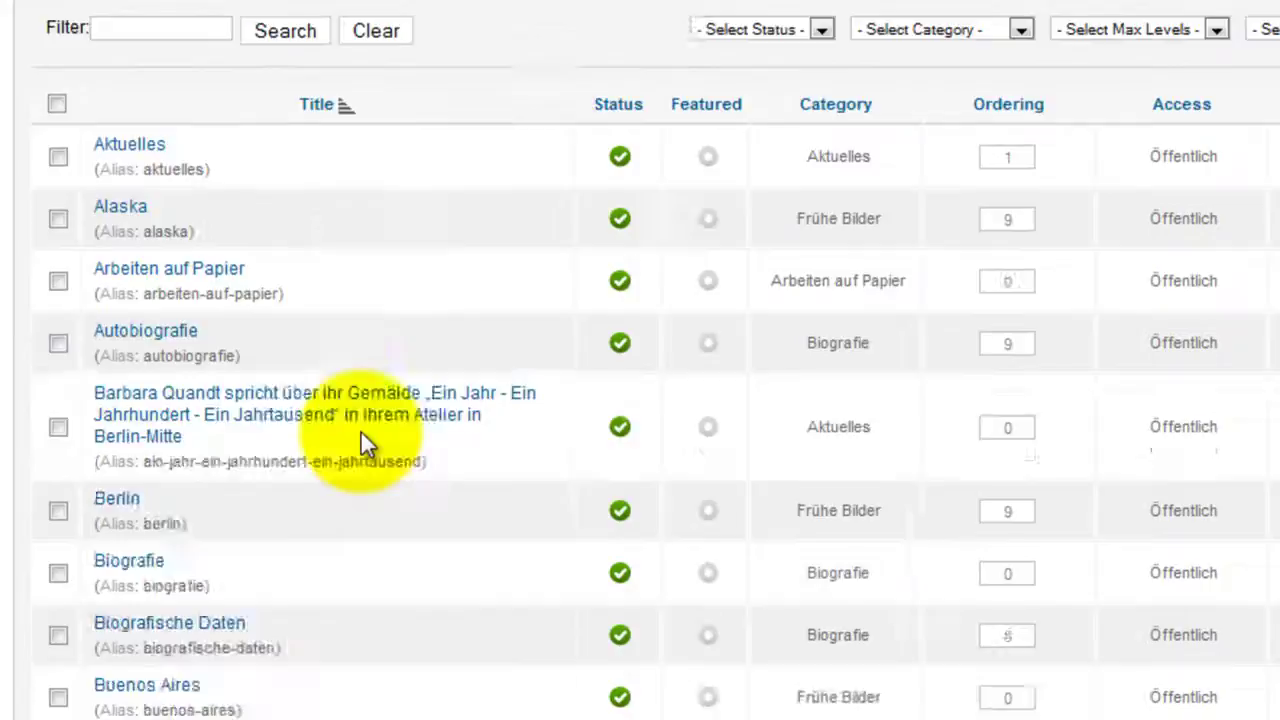
scroll(361, 419, "down", 4)
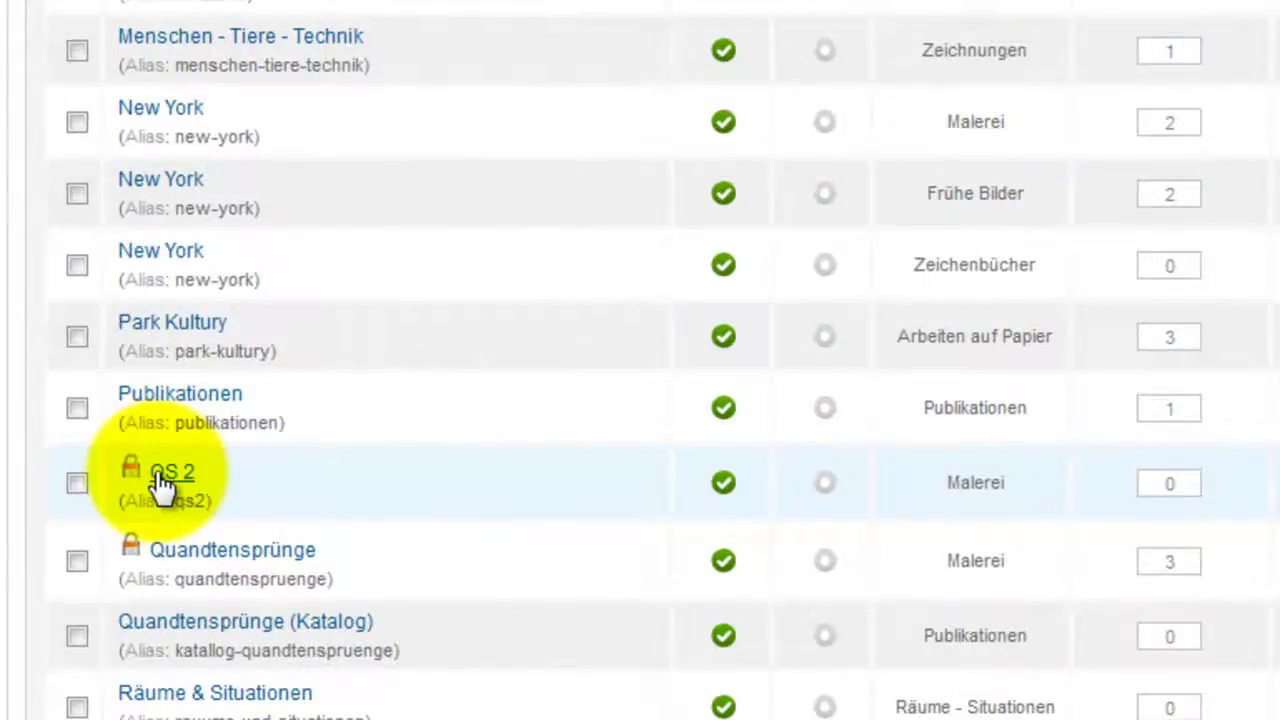
left_click(163, 482)
scroll(190, 400, "down", 8)
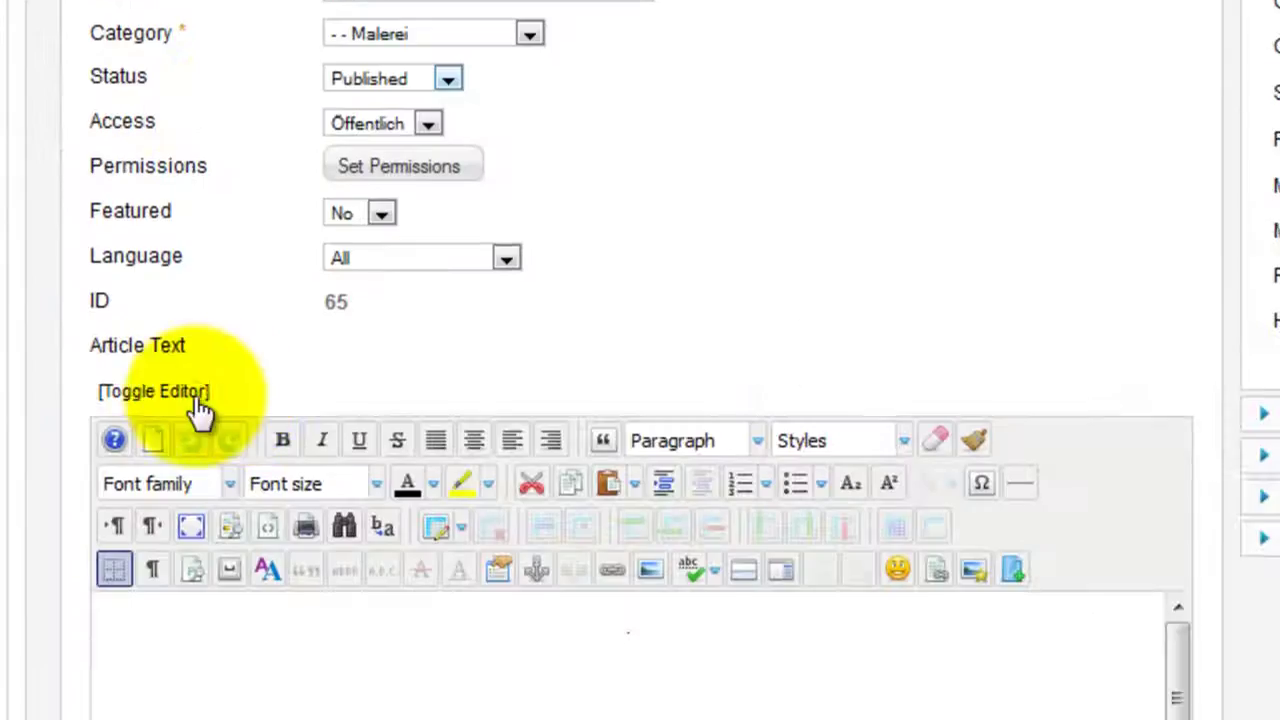
- Insert the 2010-24_Seelenfaeden thumbnail from the quandtenspruenge/small image folder into the article text
left_click(660, 258)
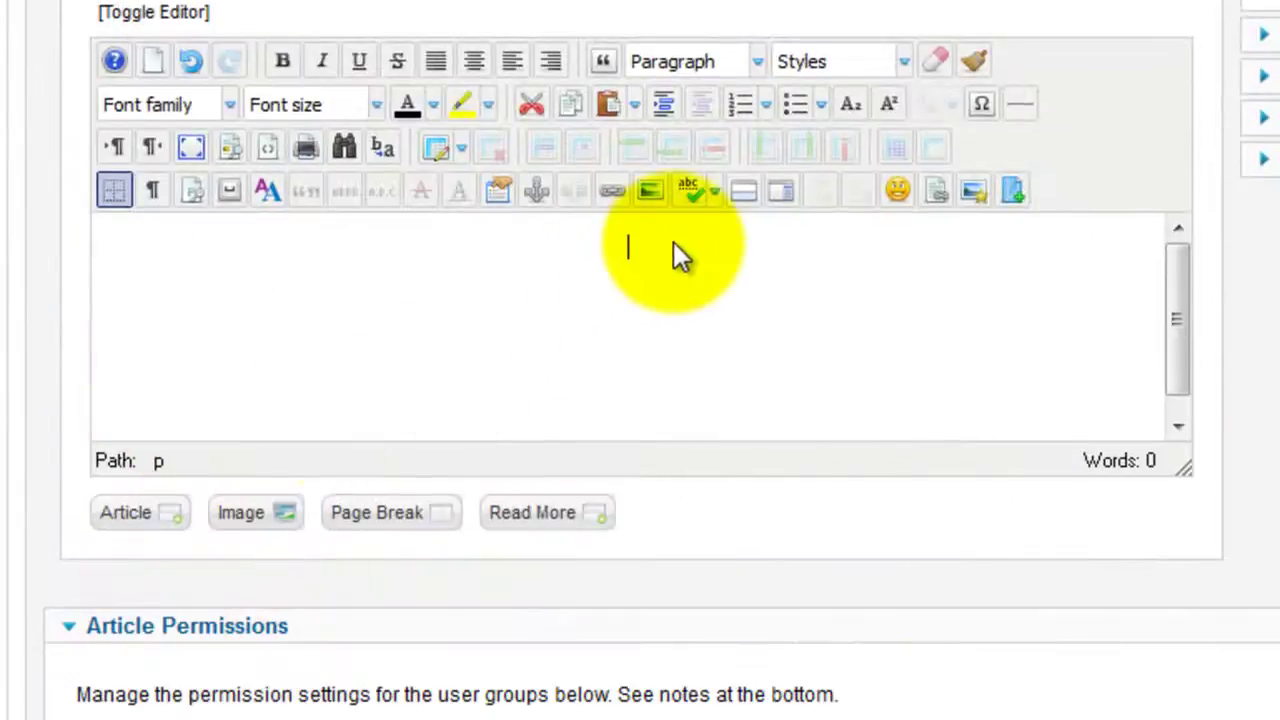
left_click(271, 514)
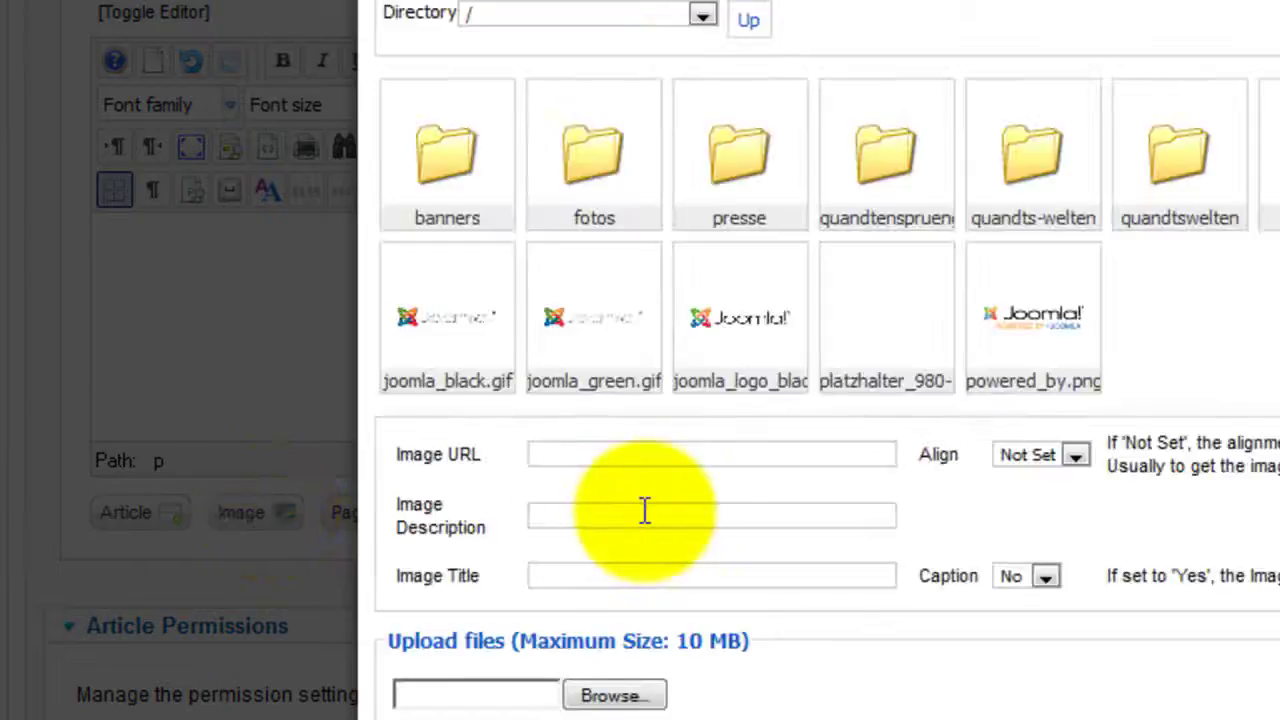
left_click(908, 197)
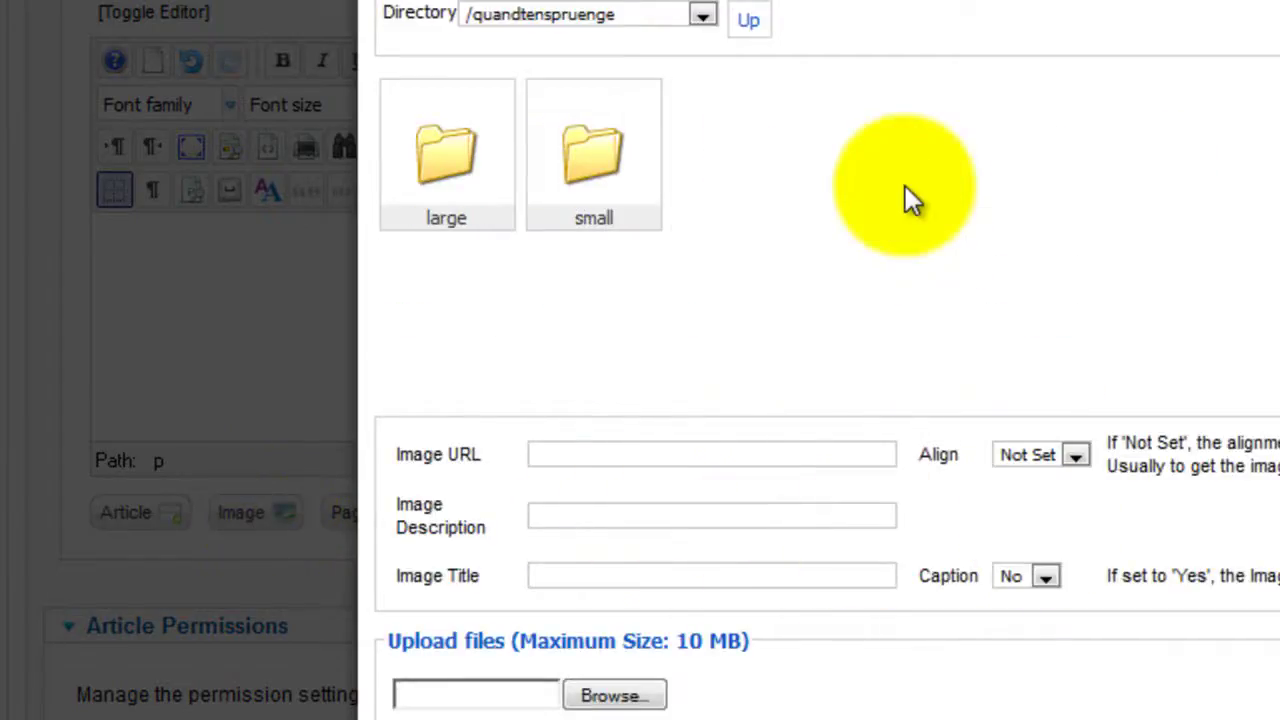
left_click(609, 171)
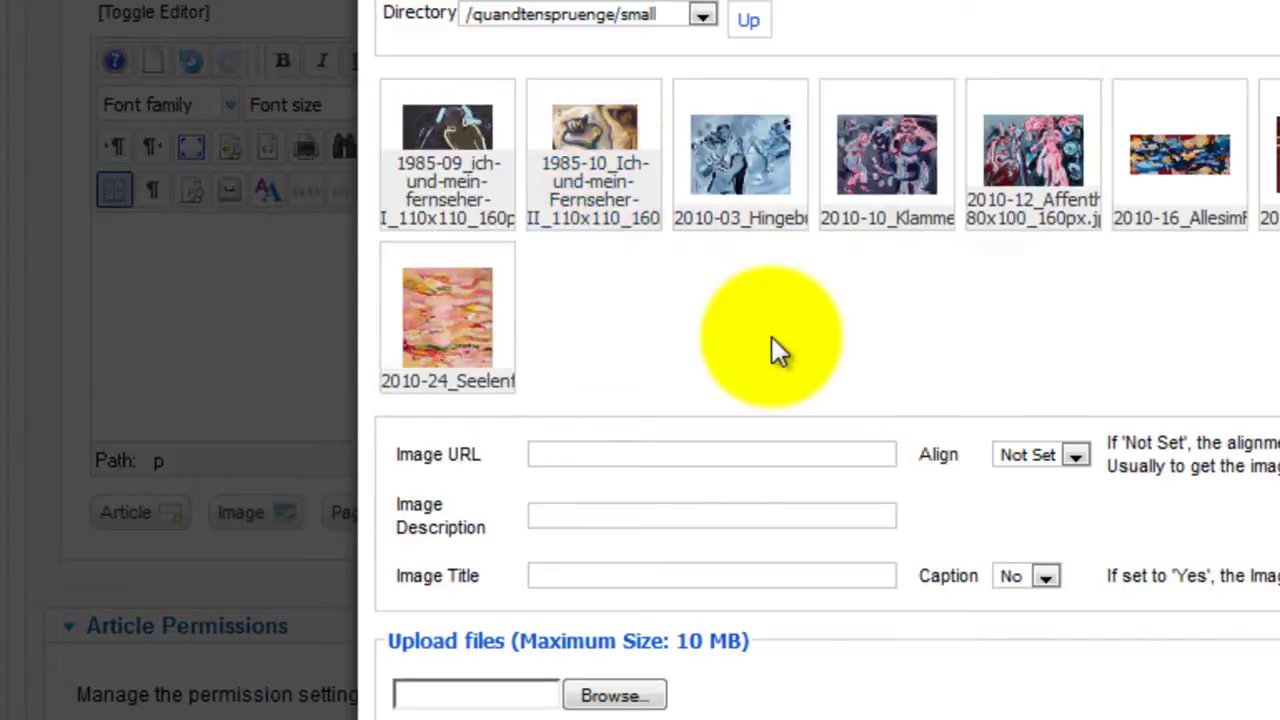
left_click(478, 345)
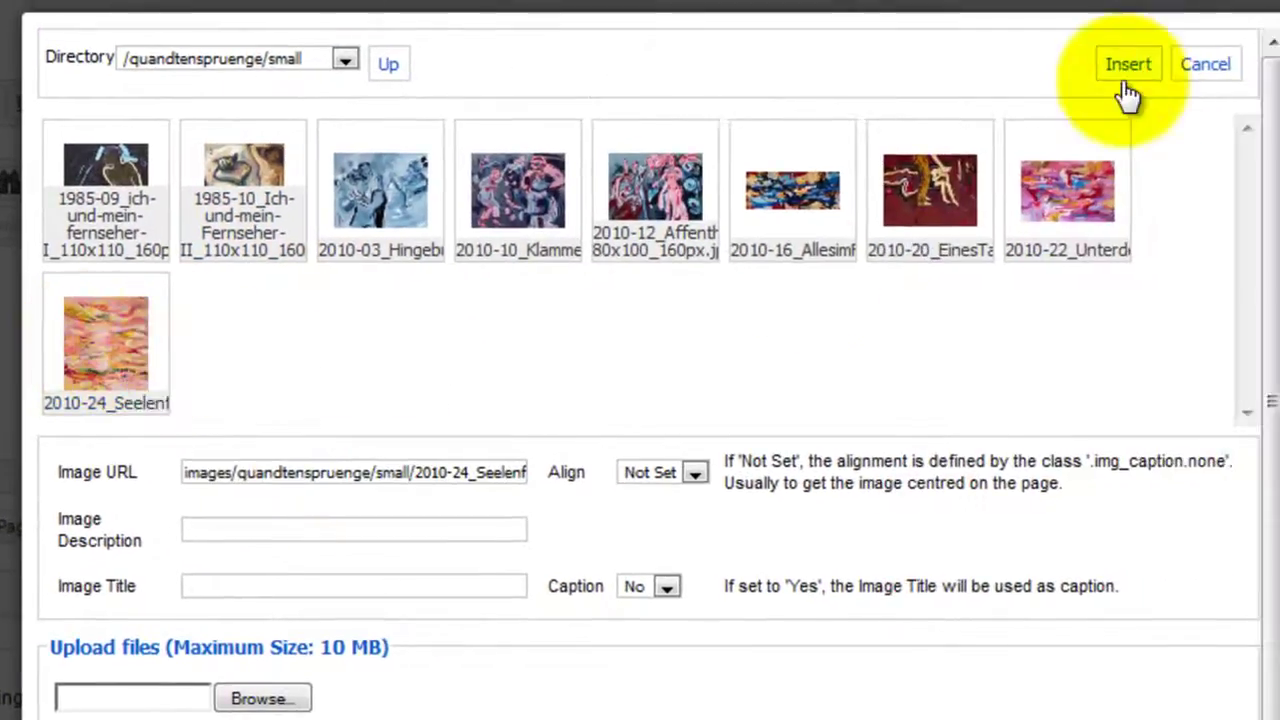
left_click(1128, 64)
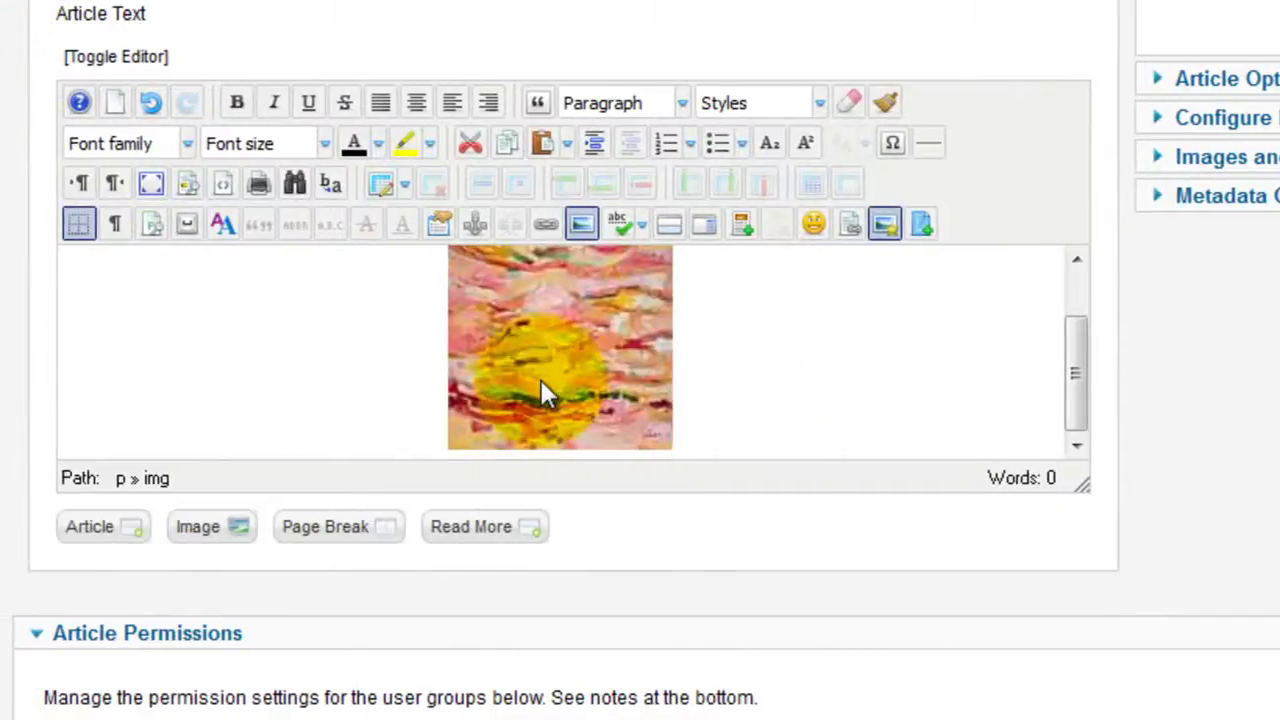
- Start a link on the inserted image with its URL pointing to quandtenspruenge/large/2010-24_Seelenfaeden_200x180_550px.jpg
left_click(541, 382)
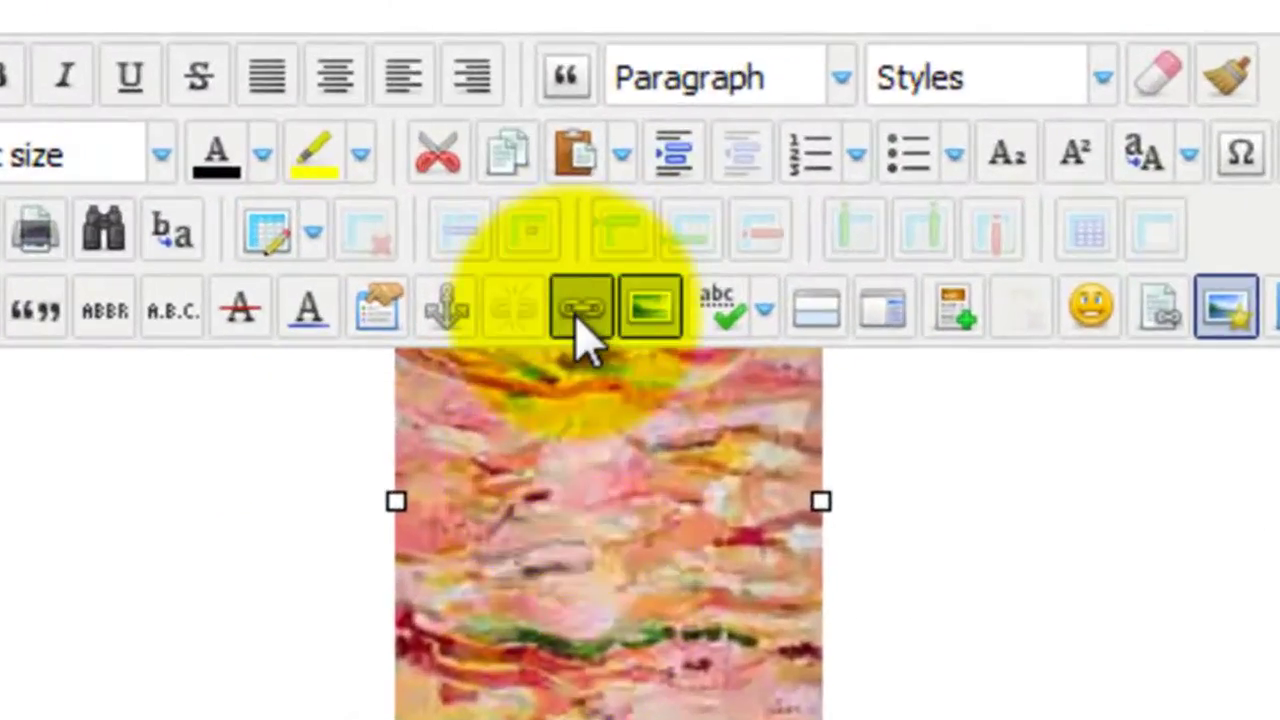
left_click(581, 312)
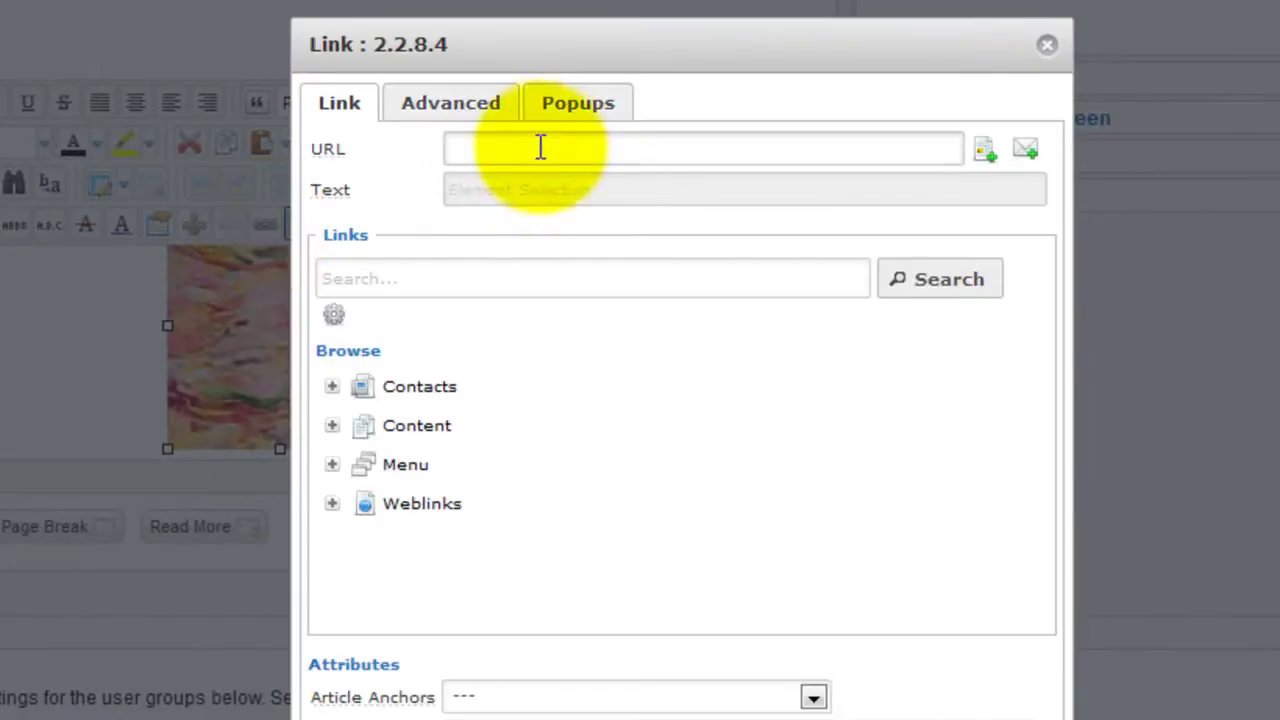
left_click(541, 147)
key("ctrl+v")
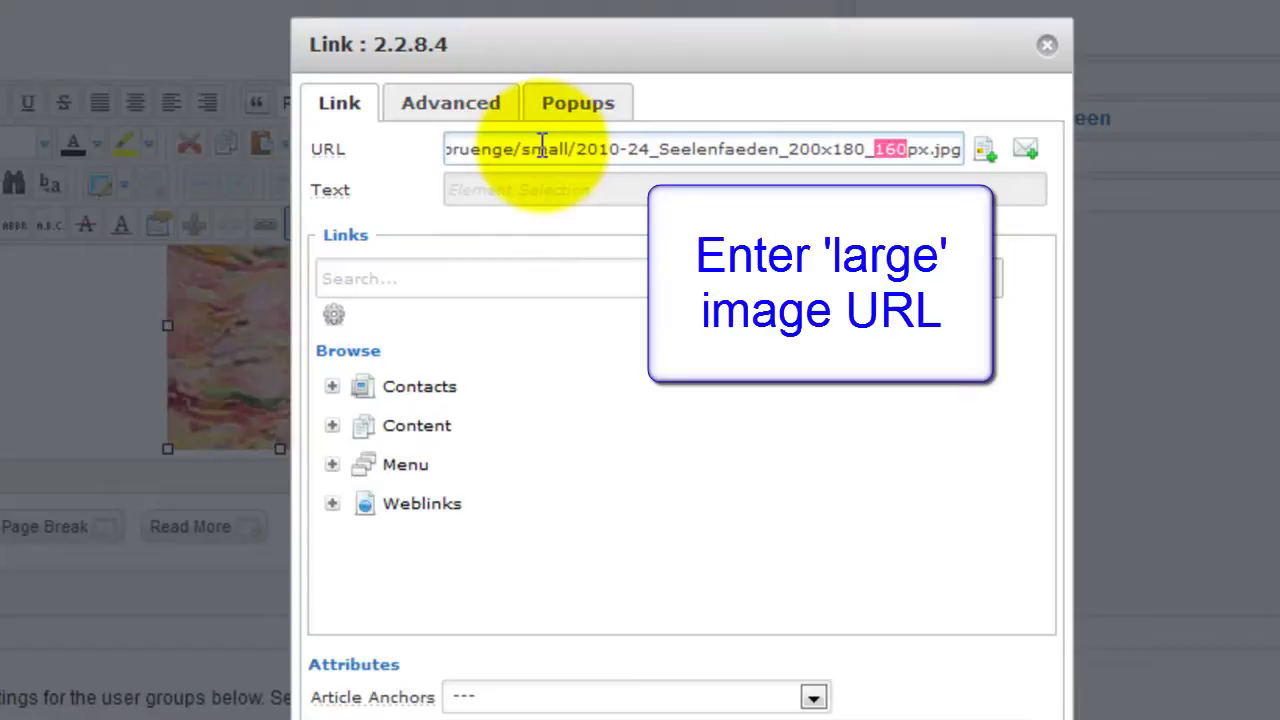
type("55")
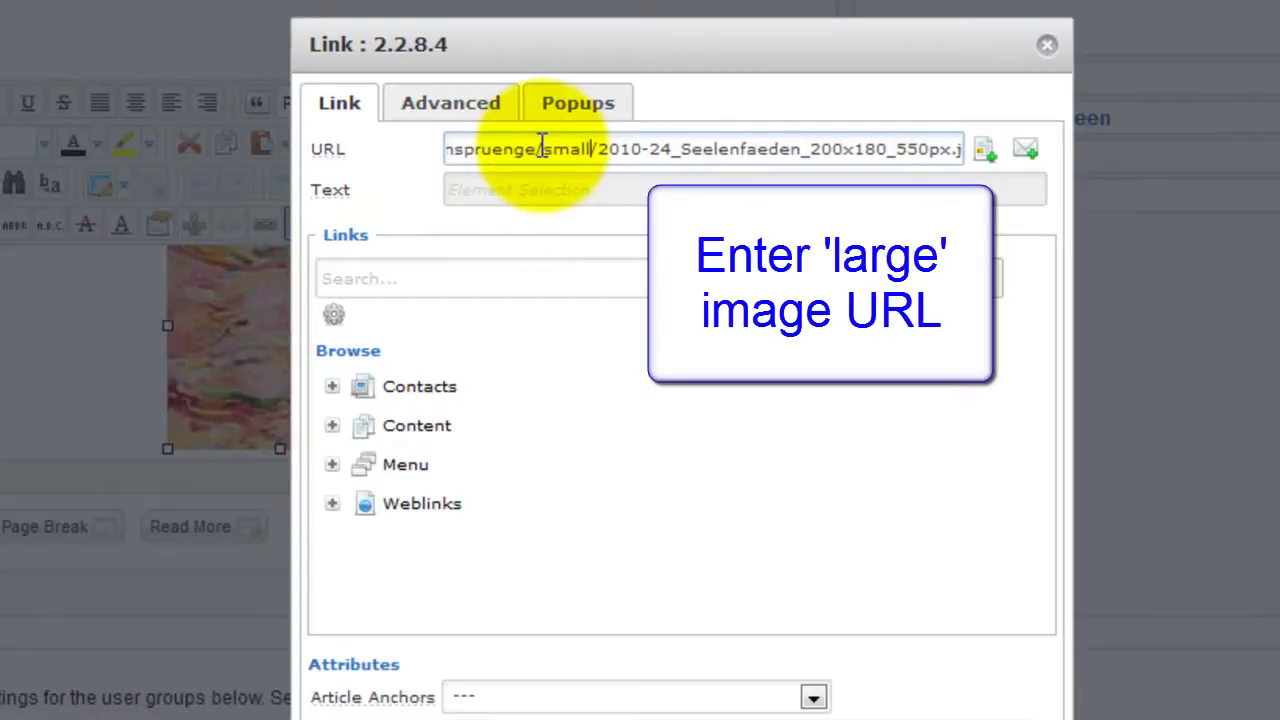
type("large")
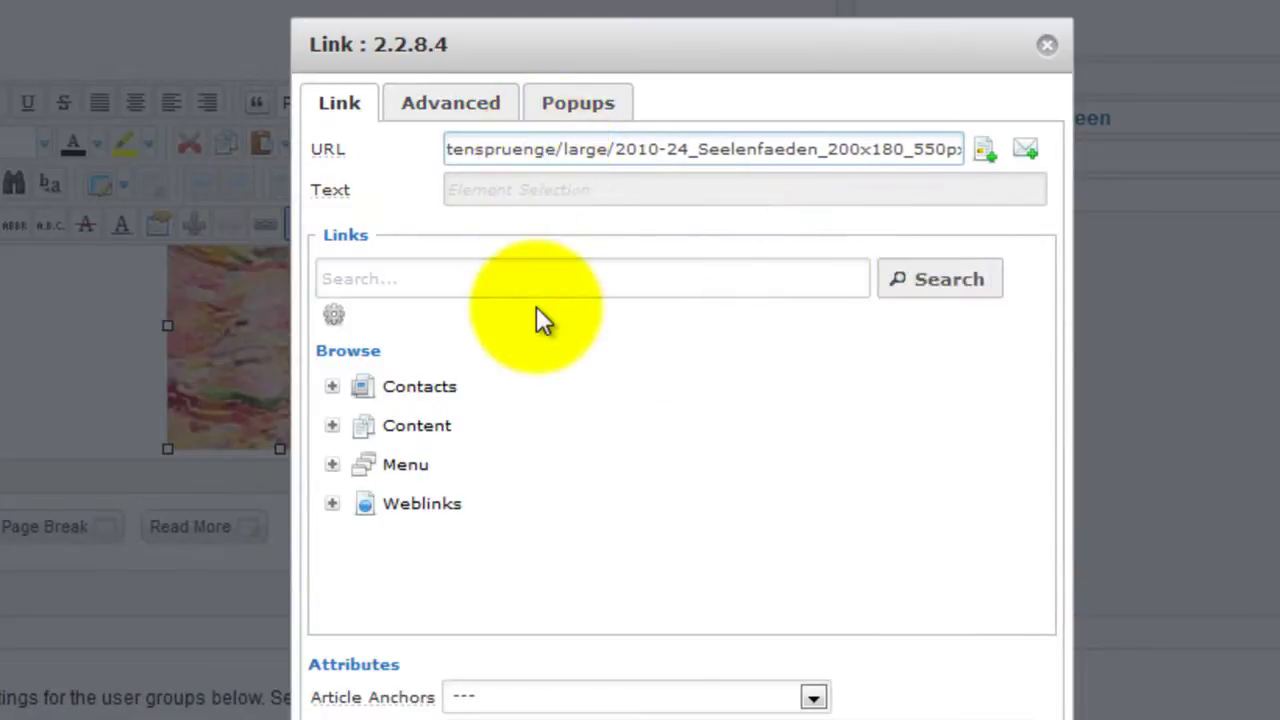
- Give the image link the title "Text to appear under image"
scroll(536, 306, "down", 3)
left_click(502, 603)
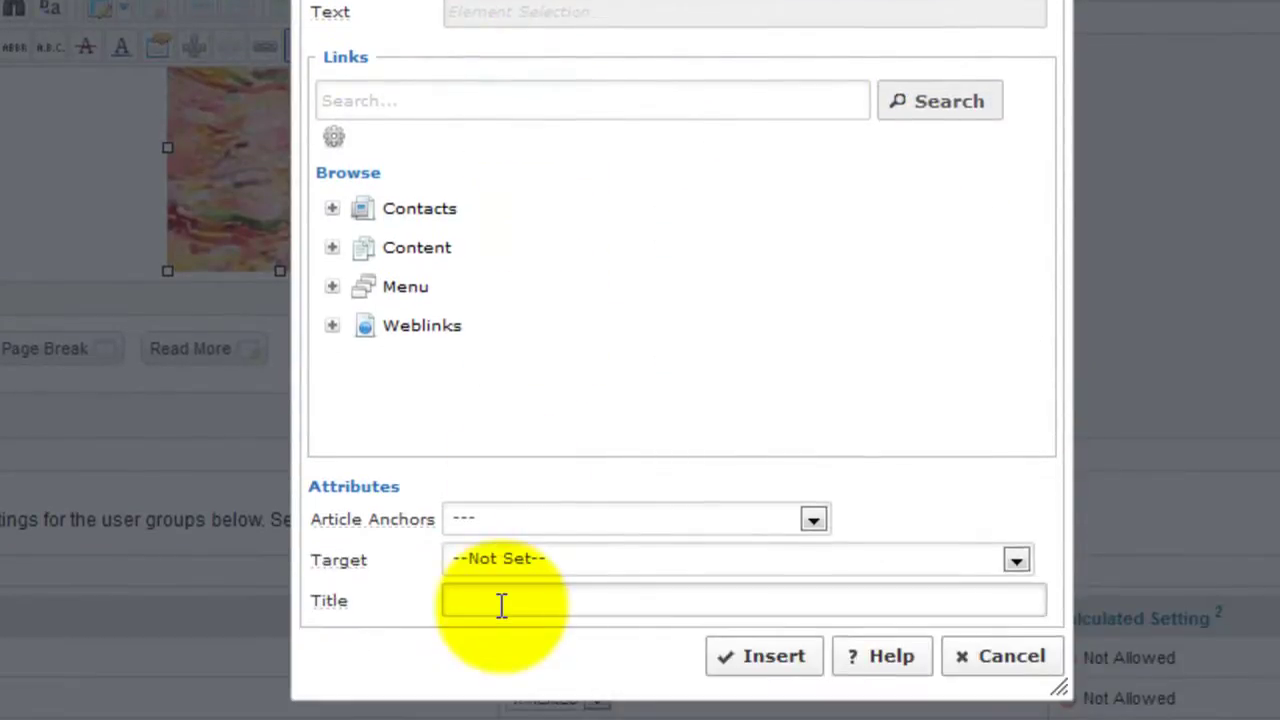
type("Text to appear under image")
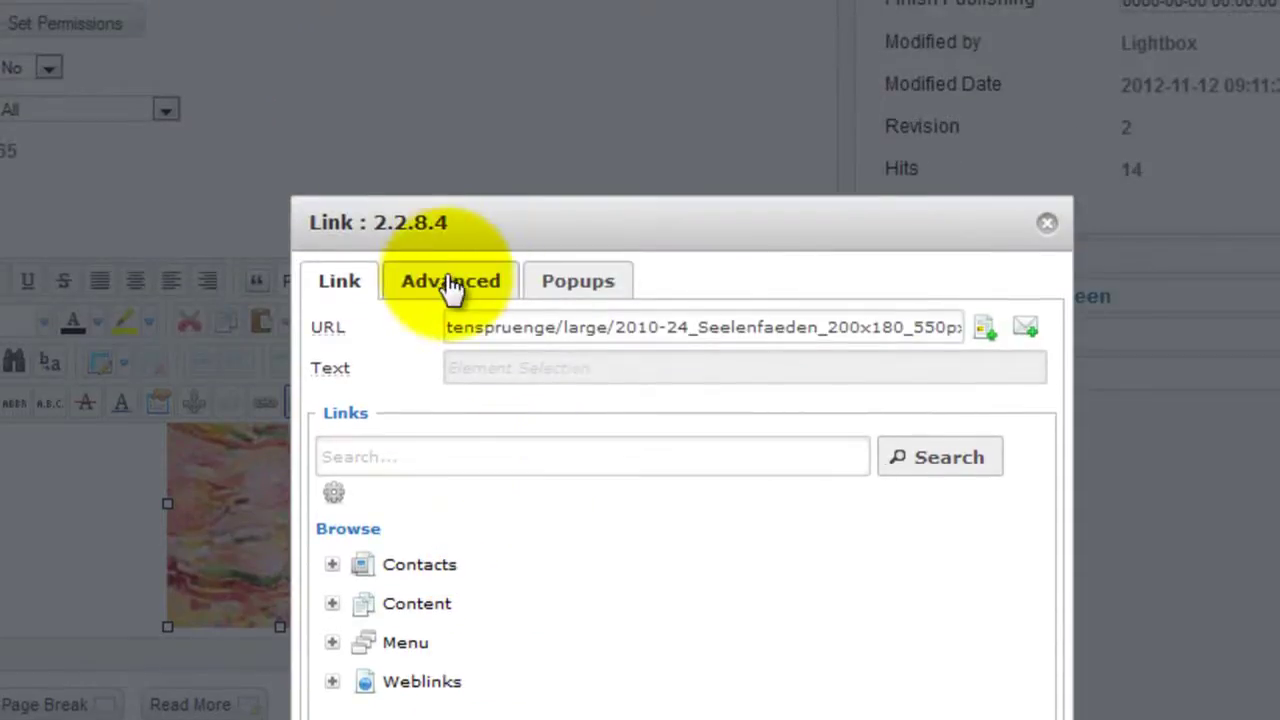
- Assign the class MagicThumb to the link, insert it, and save the article
left_click(450, 284)
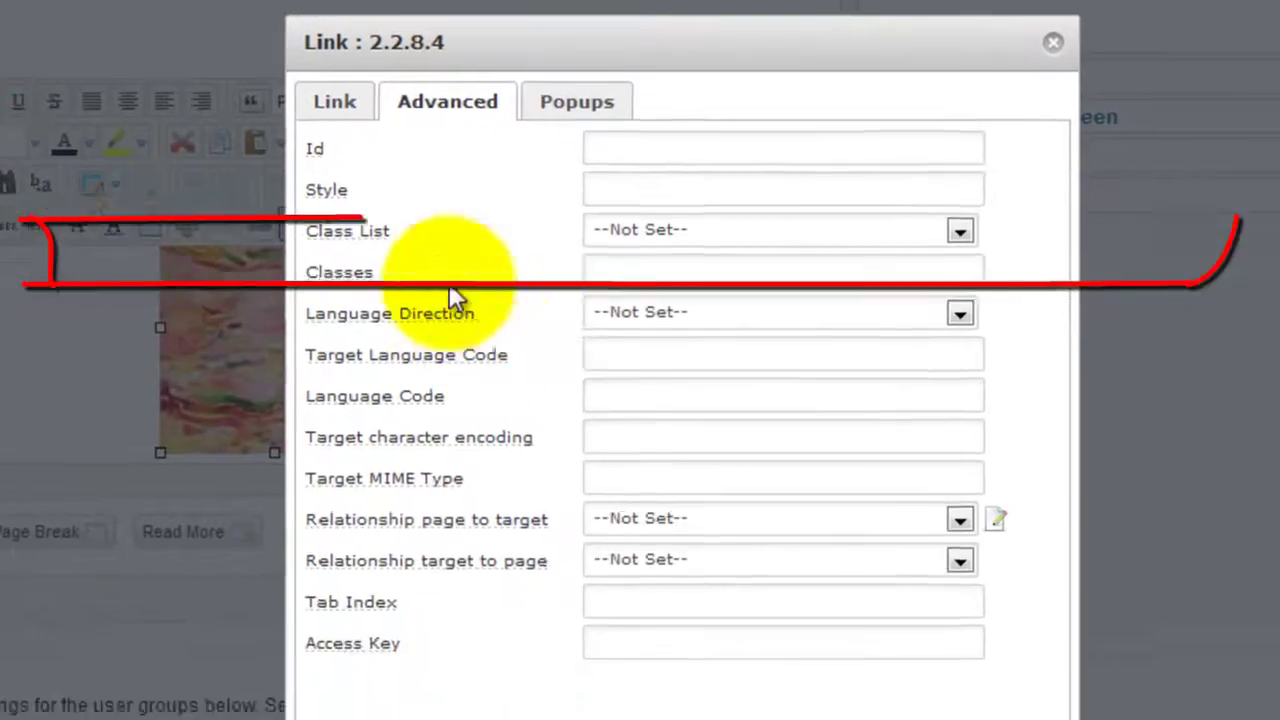
left_click(656, 443)
type("MagicThumb")
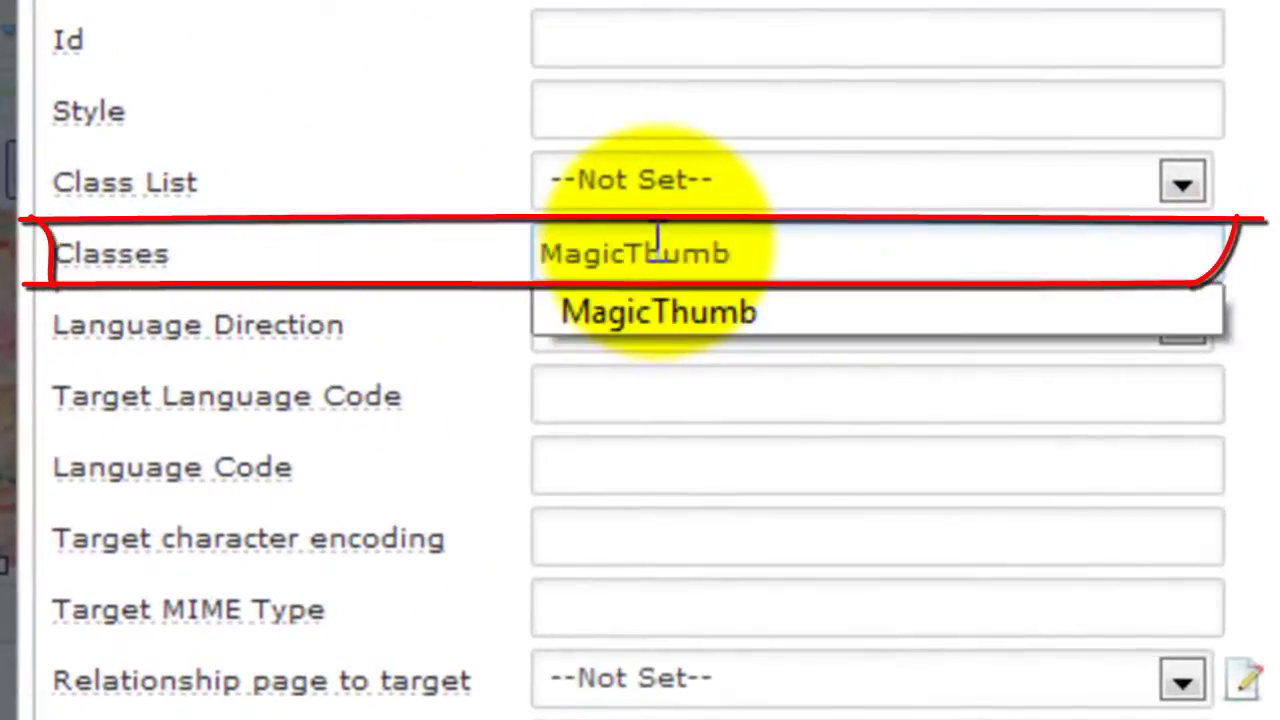
left_click(688, 312)
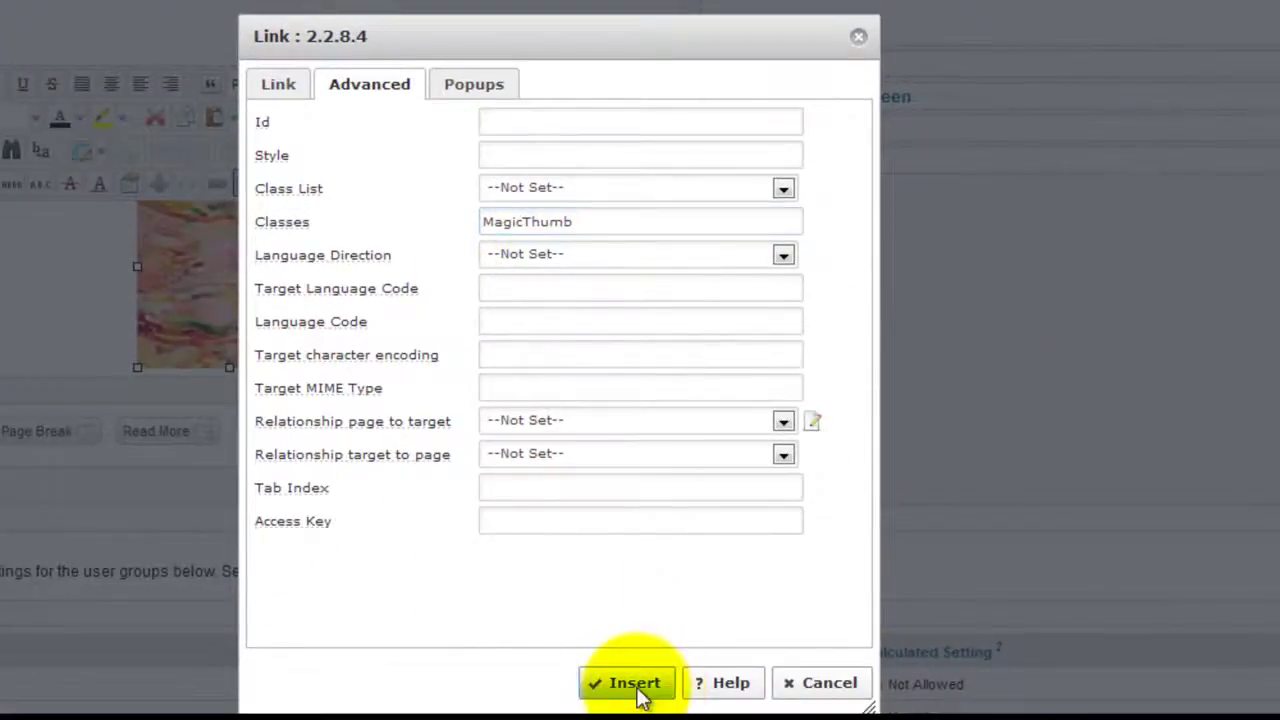
left_click(632, 684)
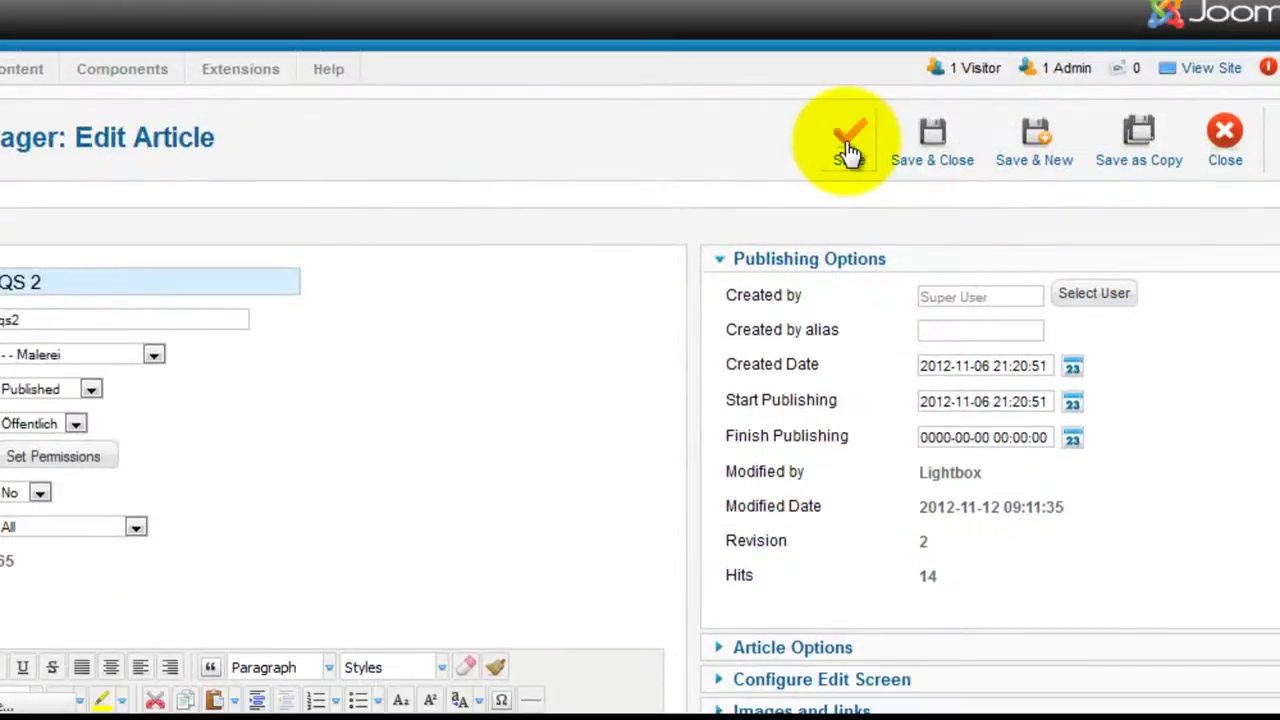
left_click(848, 145)
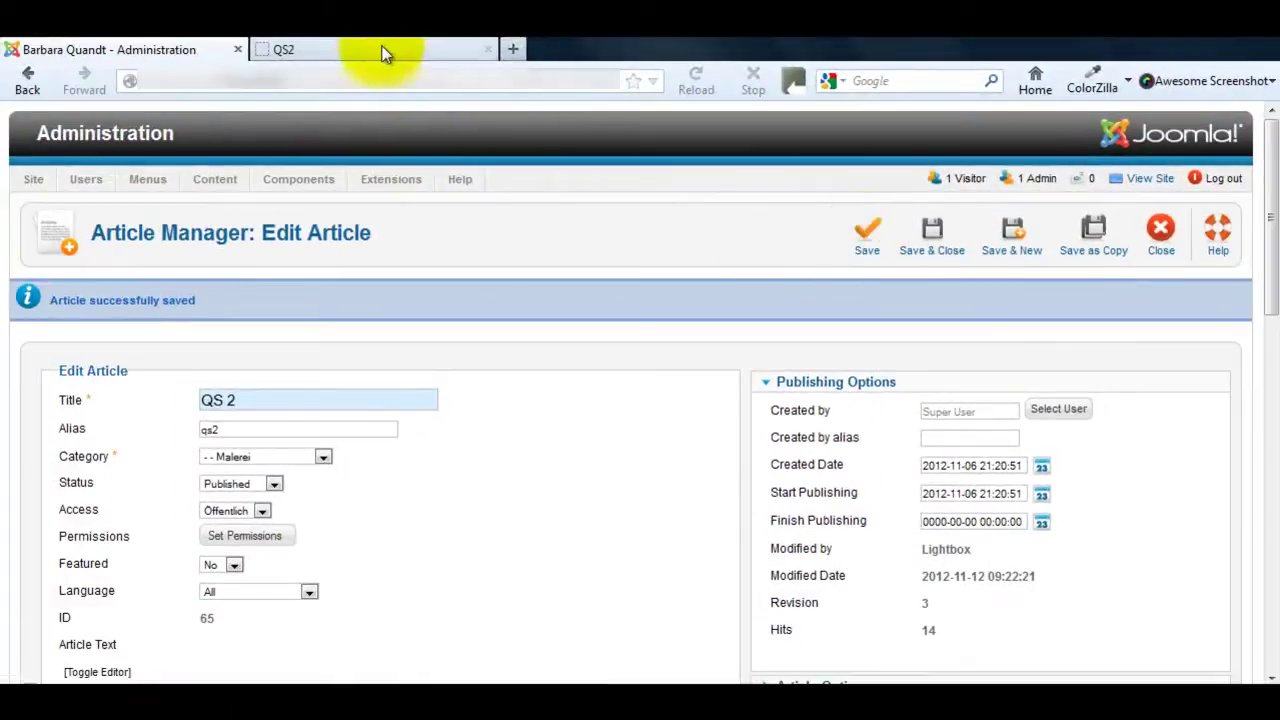
- Reload the QS2 page on the website and test enlarging and closing the painting thumbnail
left_click(380, 55)
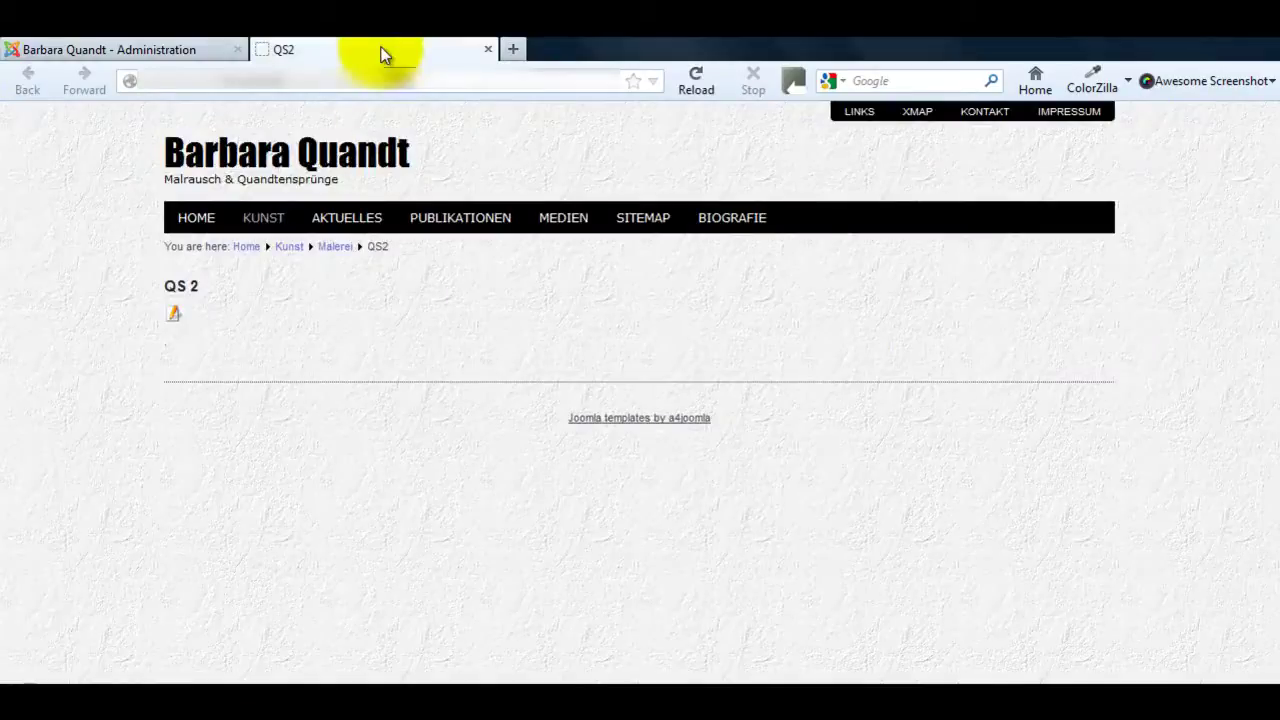
left_click(700, 82)
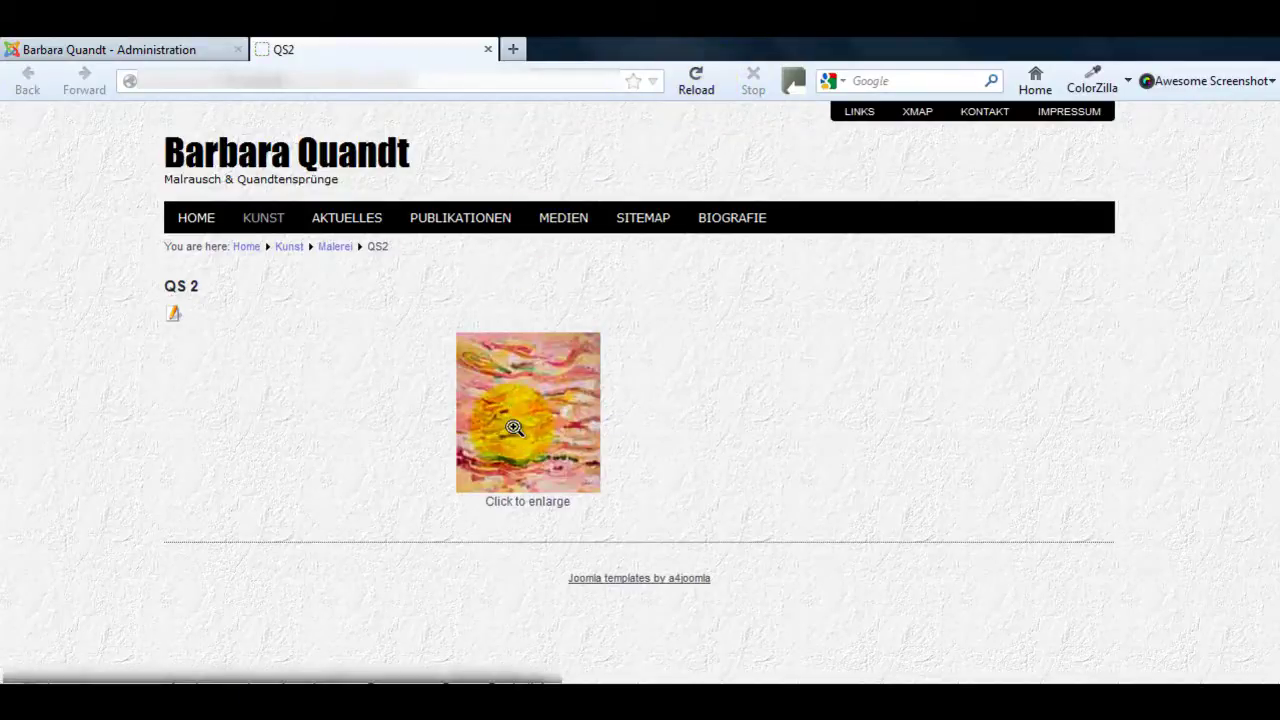
left_click(512, 434)
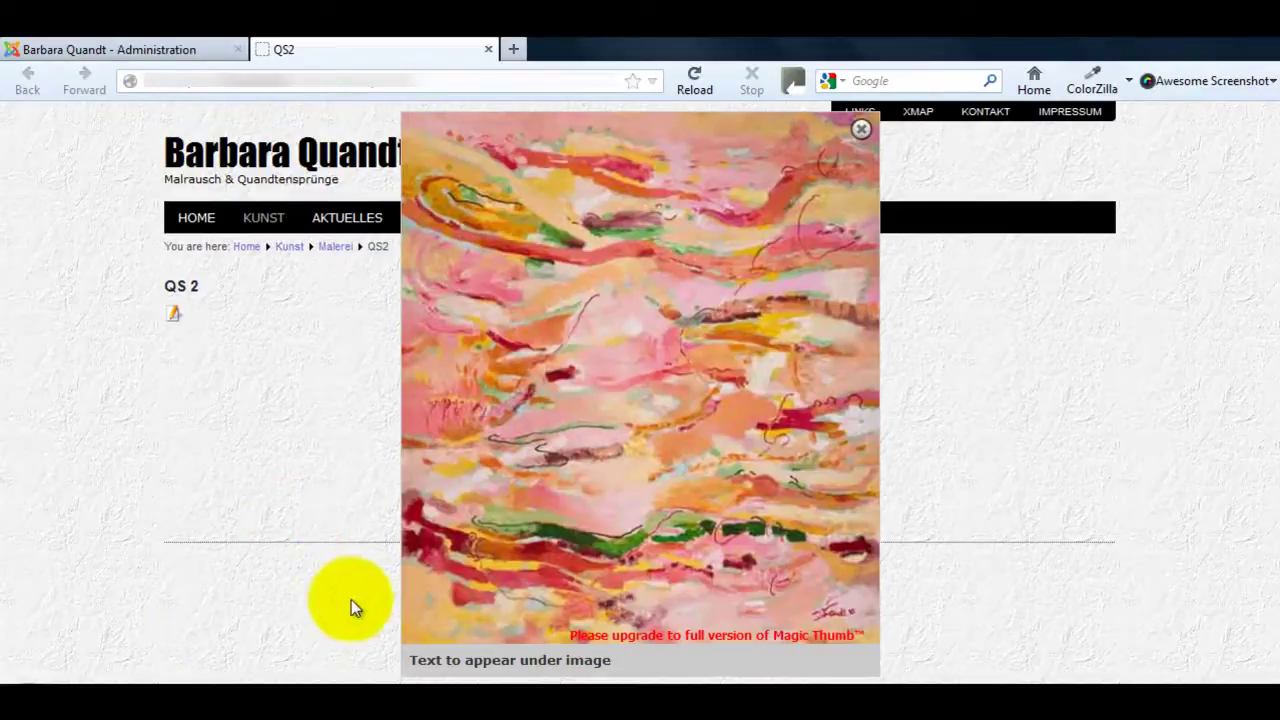
left_click(643, 468)
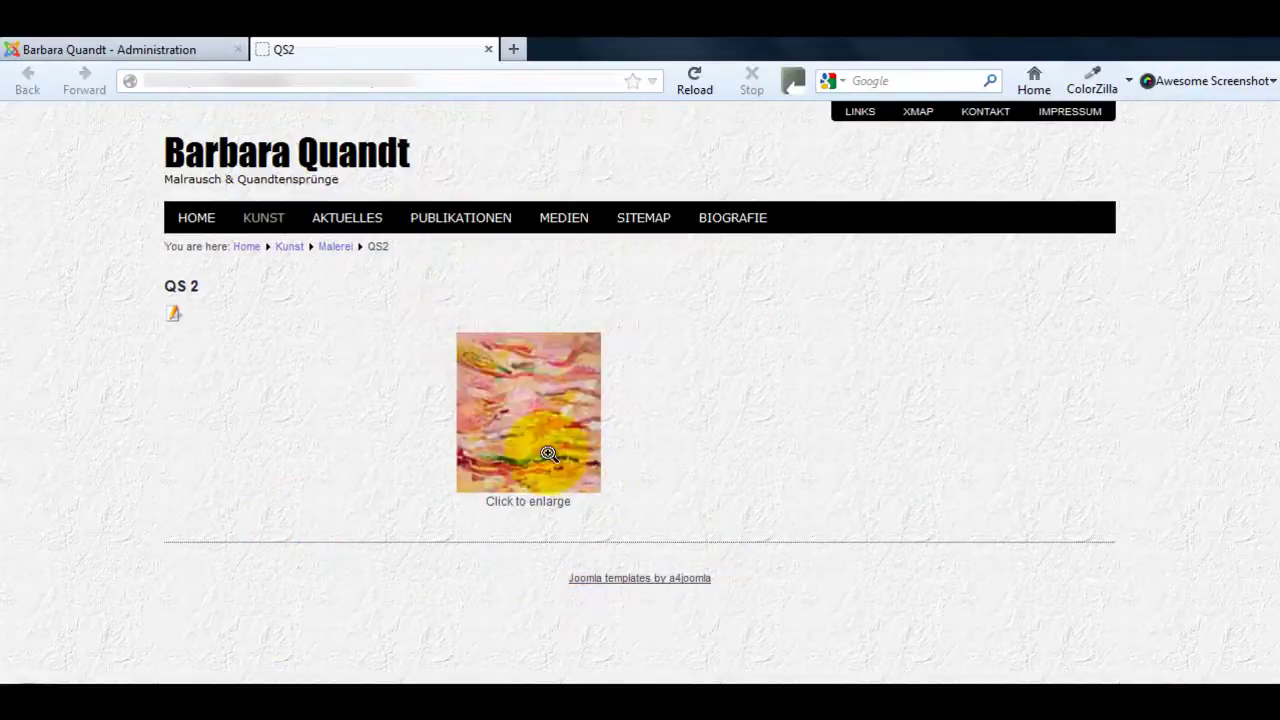
- Close the article in the Joomla administration and open the Magic Thumb module from the Module Manager
left_click(149, 50)
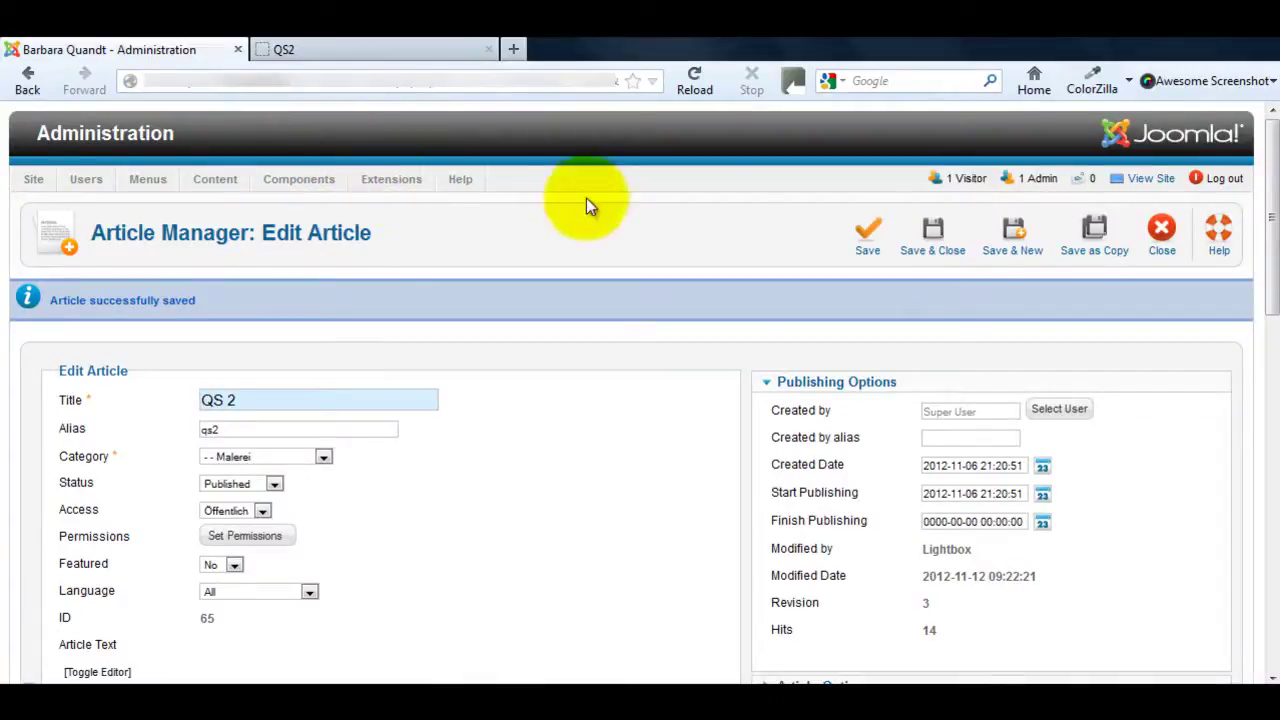
left_click(1164, 240)
mouse_move(393, 181)
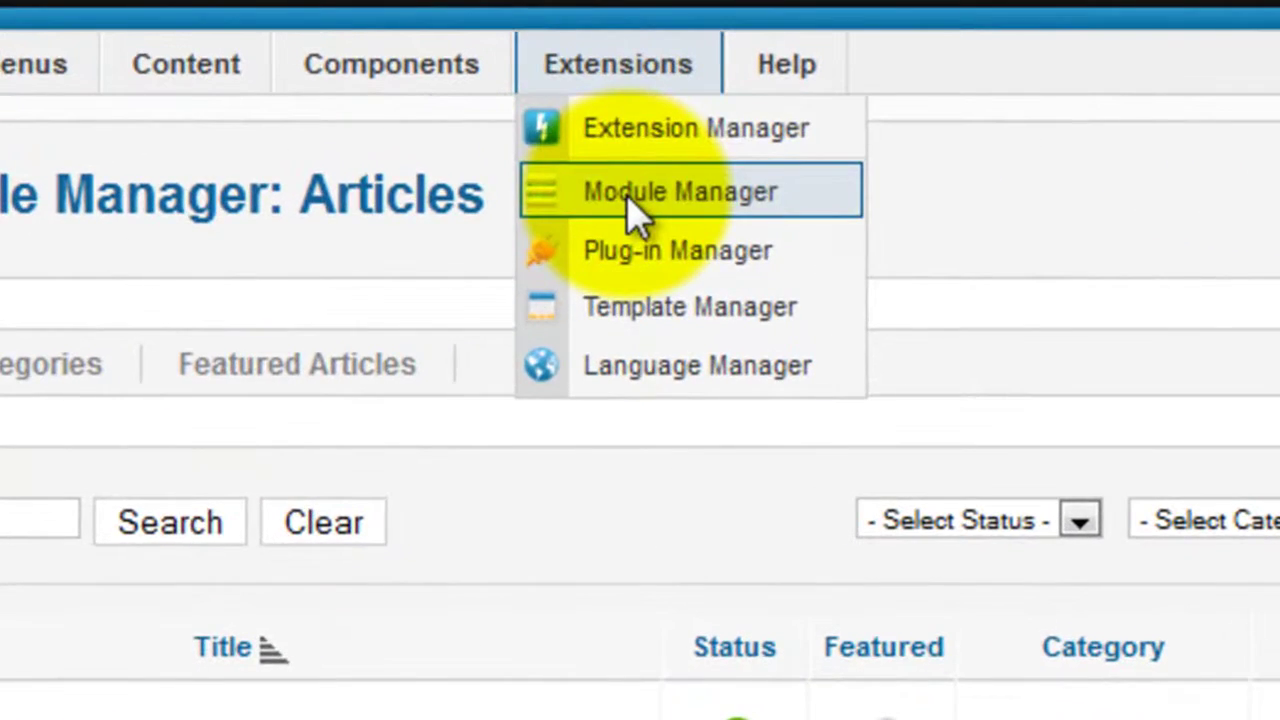
left_click(636, 205)
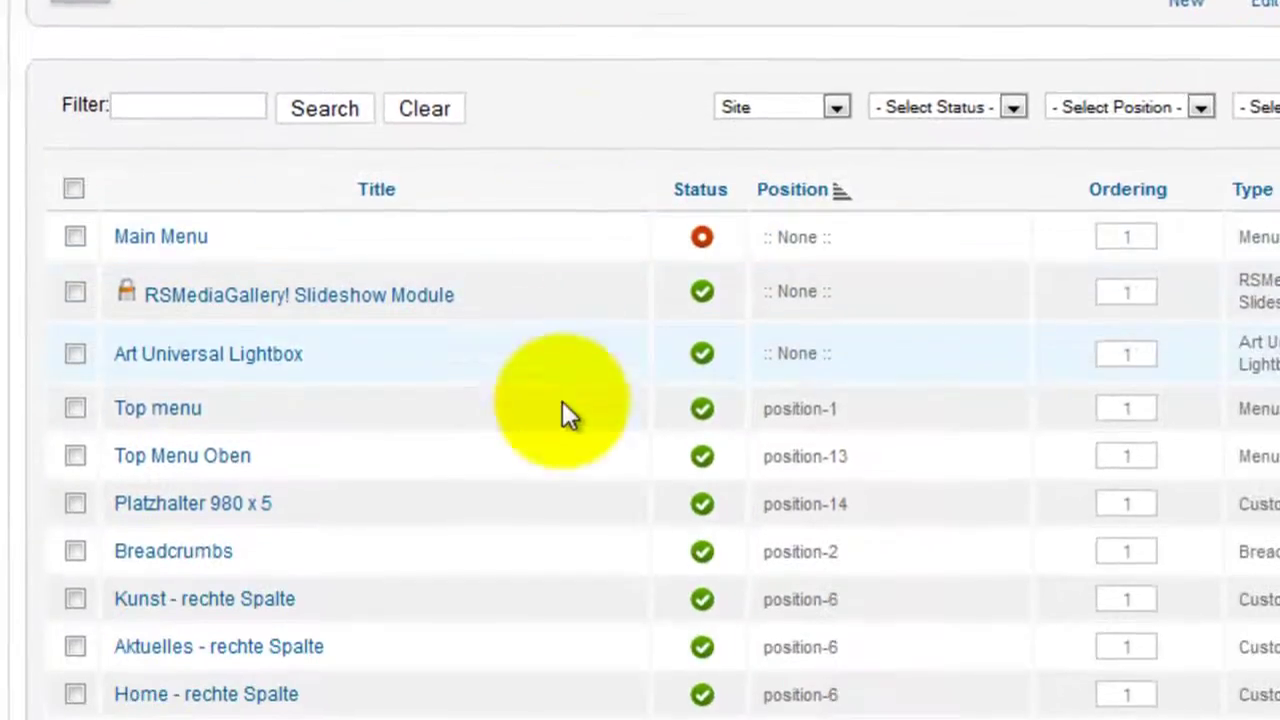
scroll(563, 414, "down", 5)
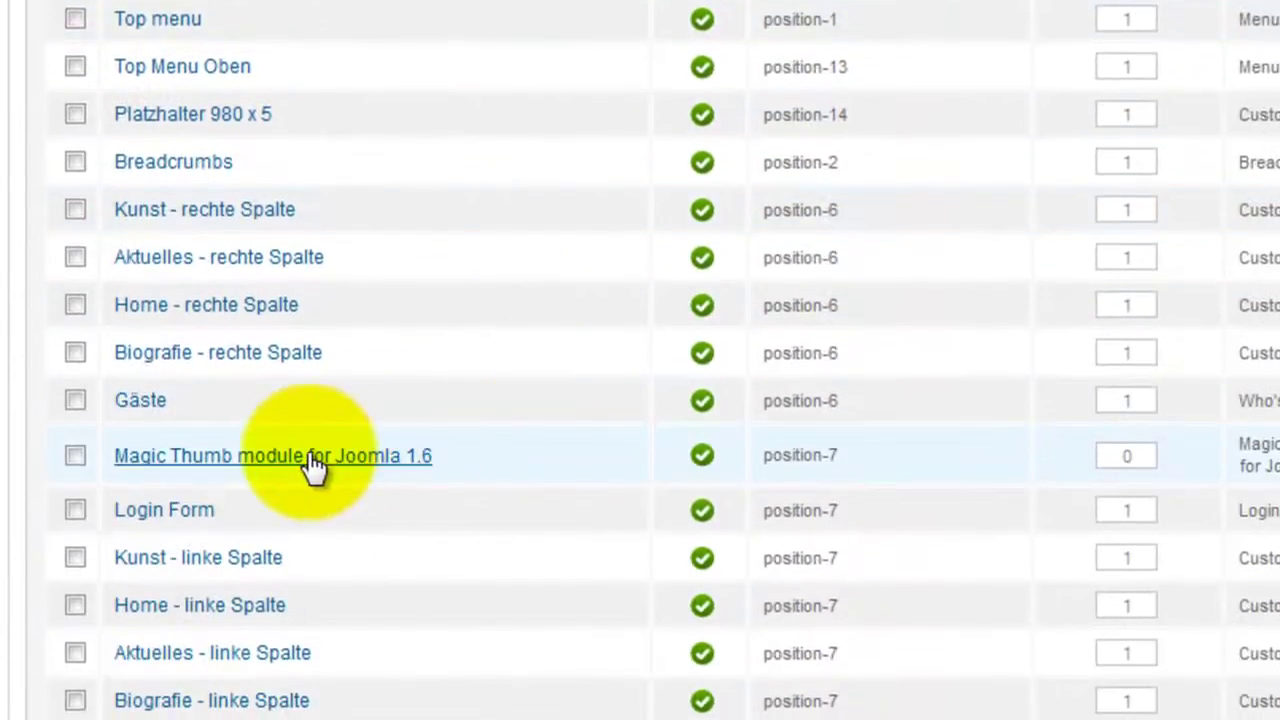
left_click(313, 458)
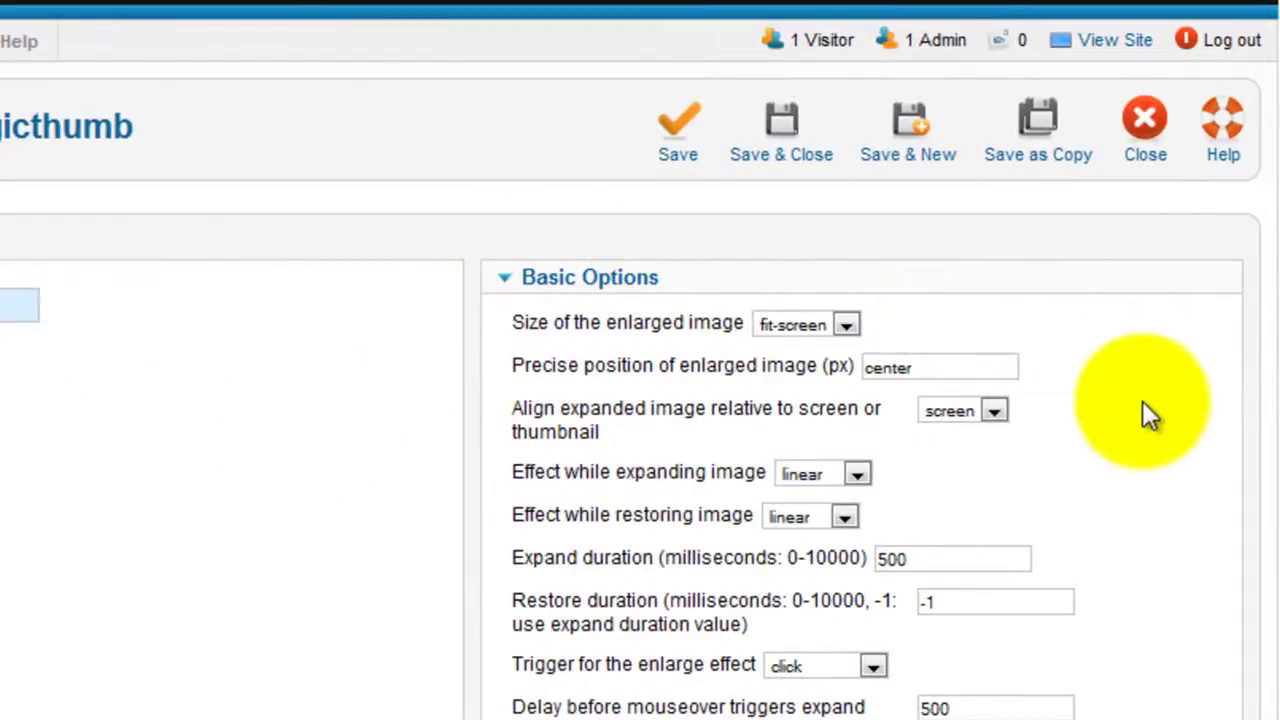
- Set "Show message under image?" to No in the module's Basic Options
scroll(1141, 406, "down", 3)
scroll(1178, 396, "down", 12)
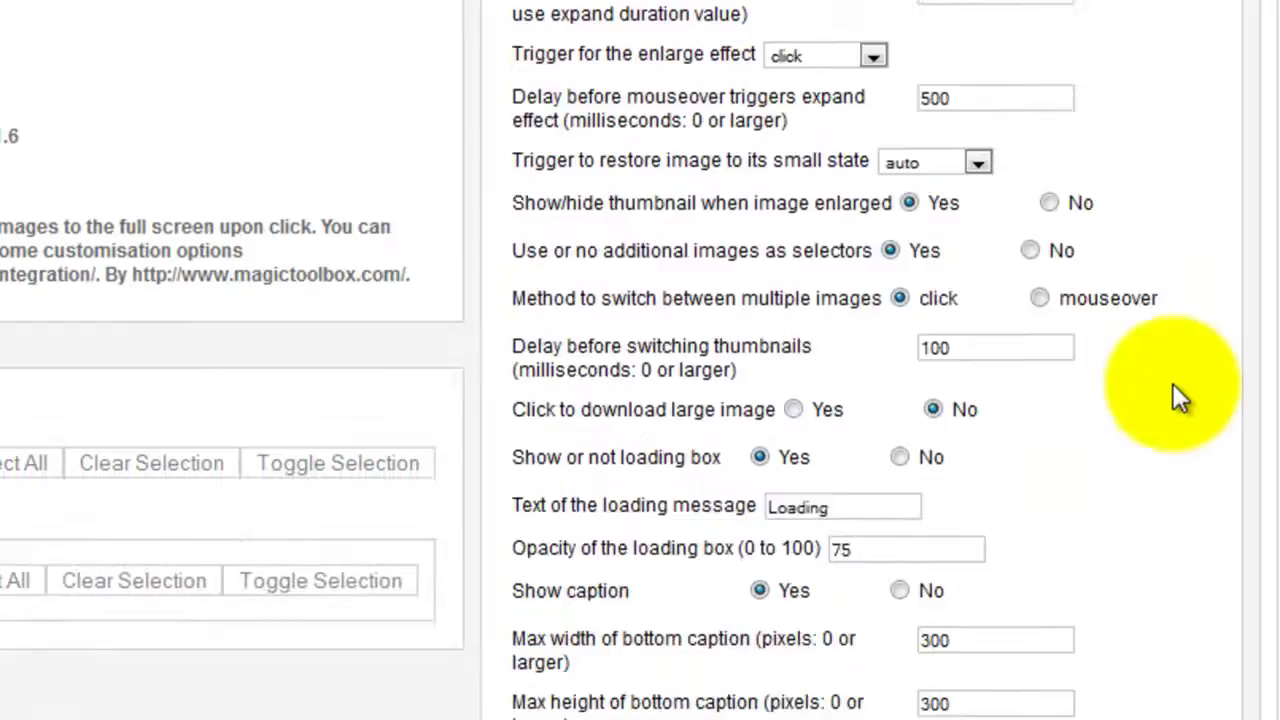
scroll(1178, 397, "down", 3)
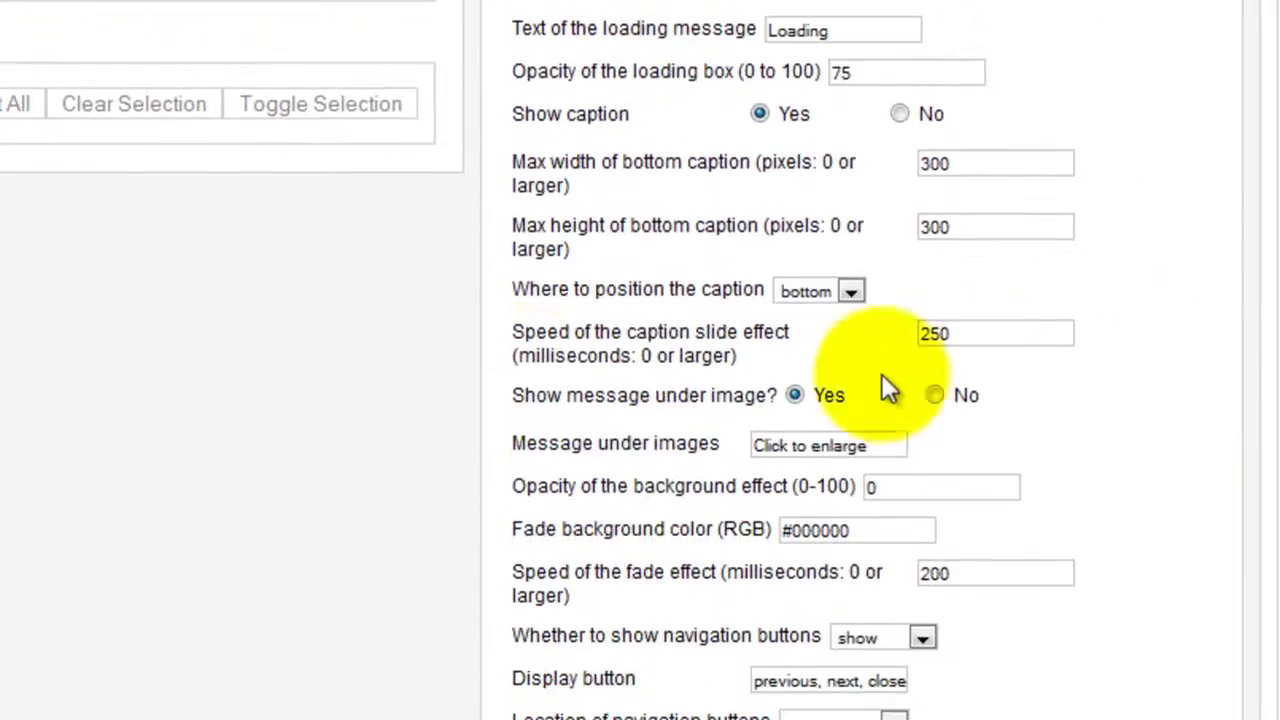
left_click(934, 395)
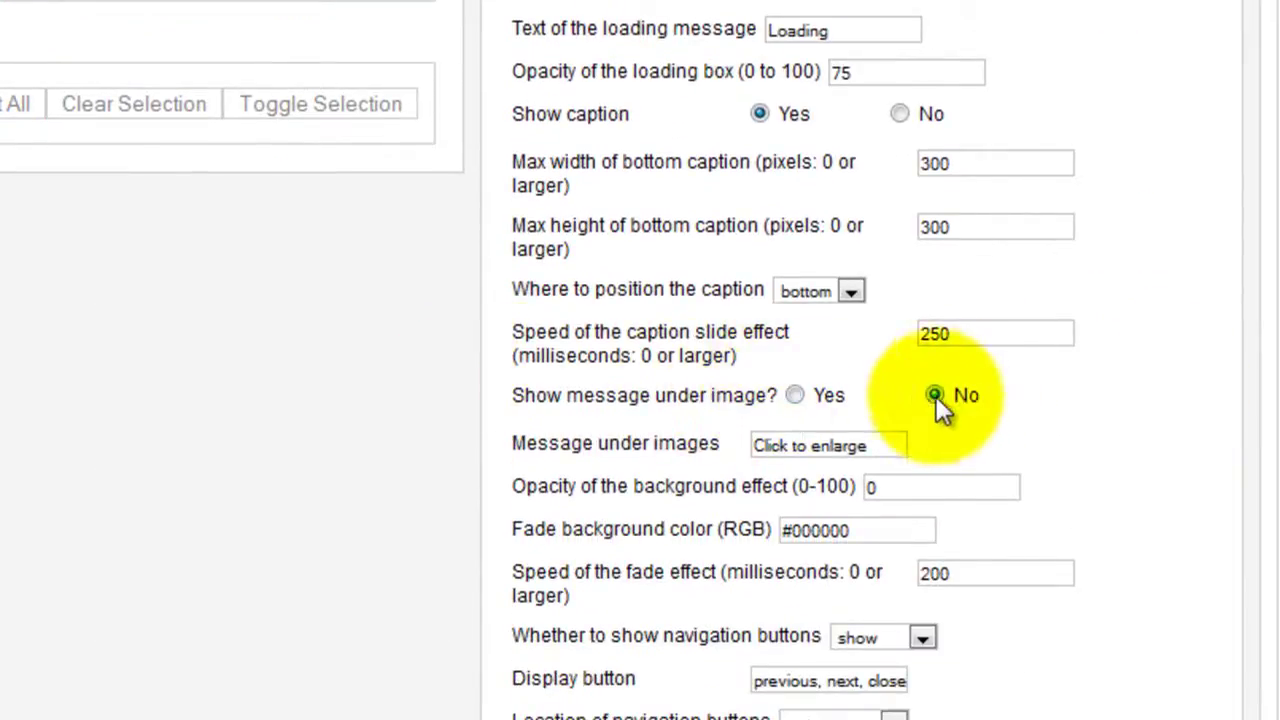
- Set the opacity of the background effect to 40 in the module's Basic Options
scroll(1076, 396, "down", 3)
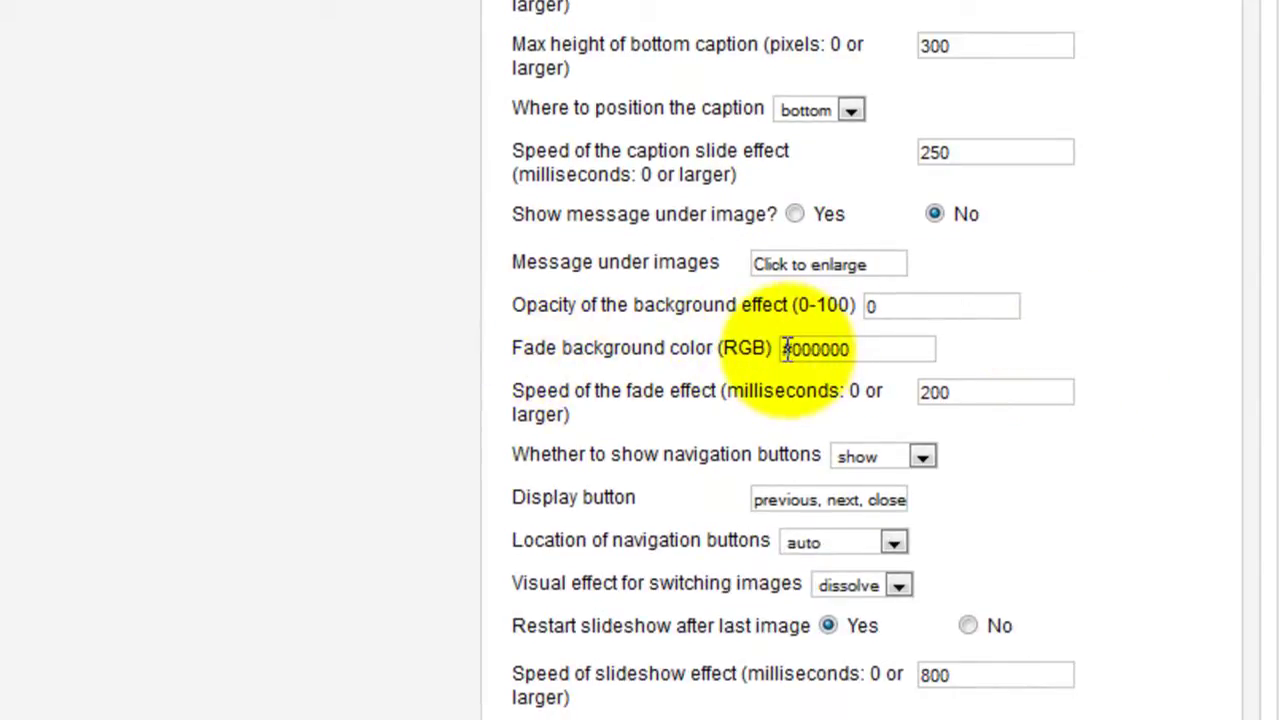
left_click_drag(787, 349, 873, 349)
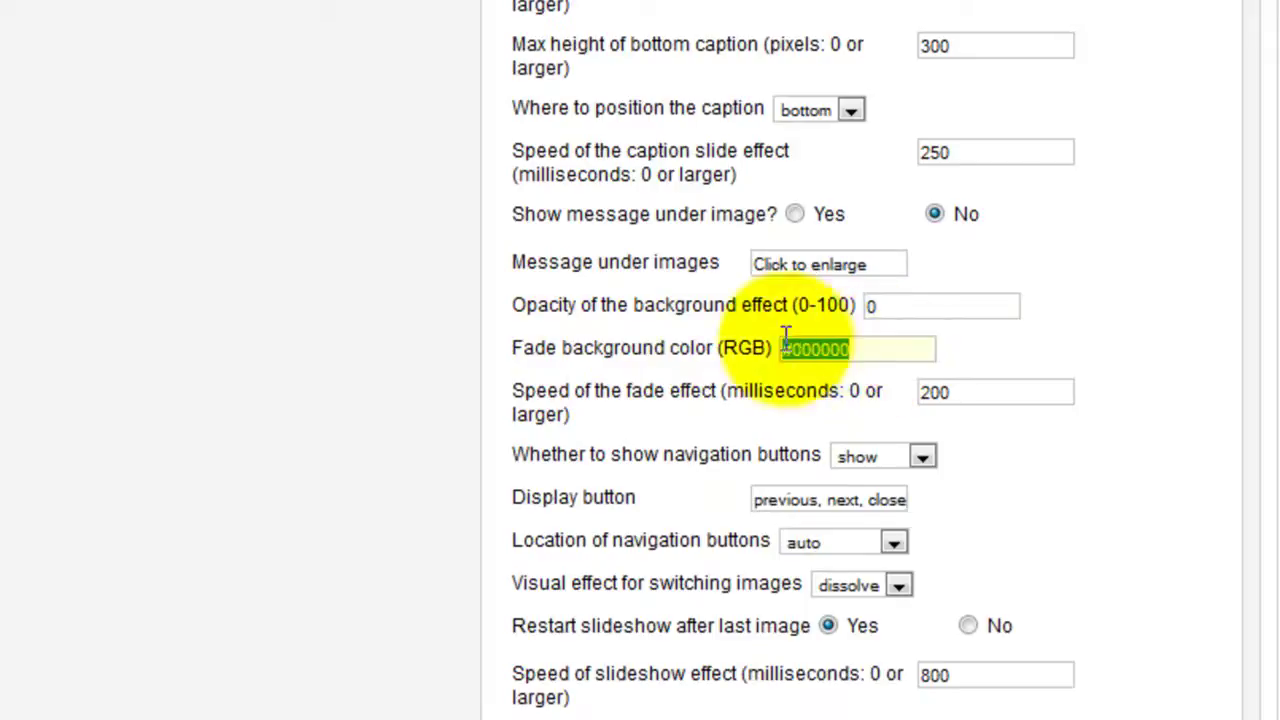
key("shift+Tab")
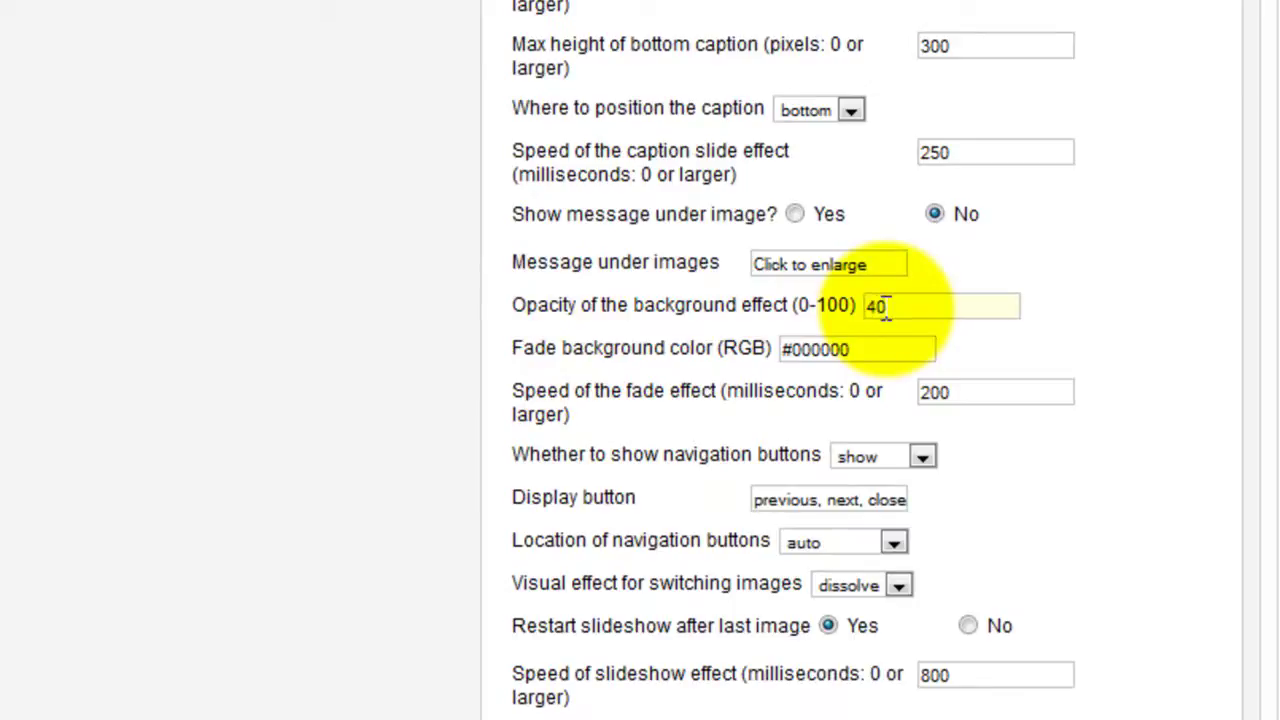
type("40")
scroll(1158, 313, "up", 10)
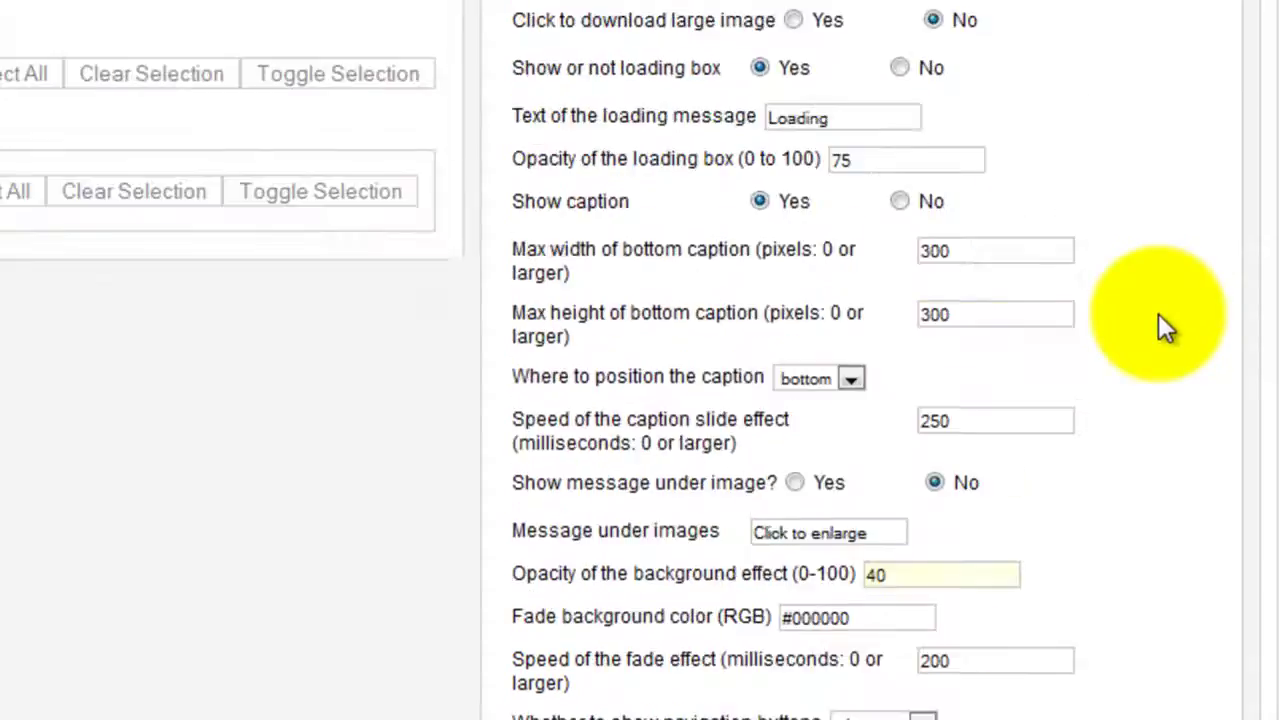
scroll(1158, 313, "up", 3)
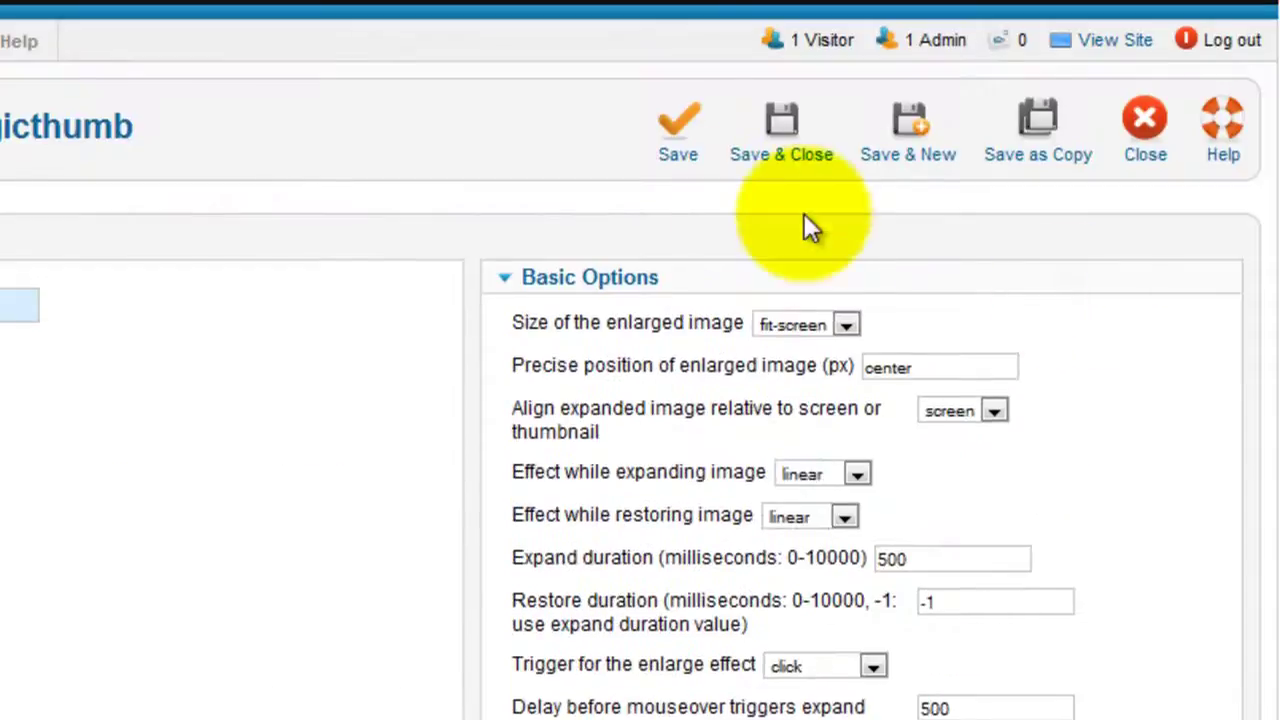
- Save the Magic Thumb module settings, then reload the QS2 page on the website and enlarge the painting thumbnail to test them
left_click(678, 145)
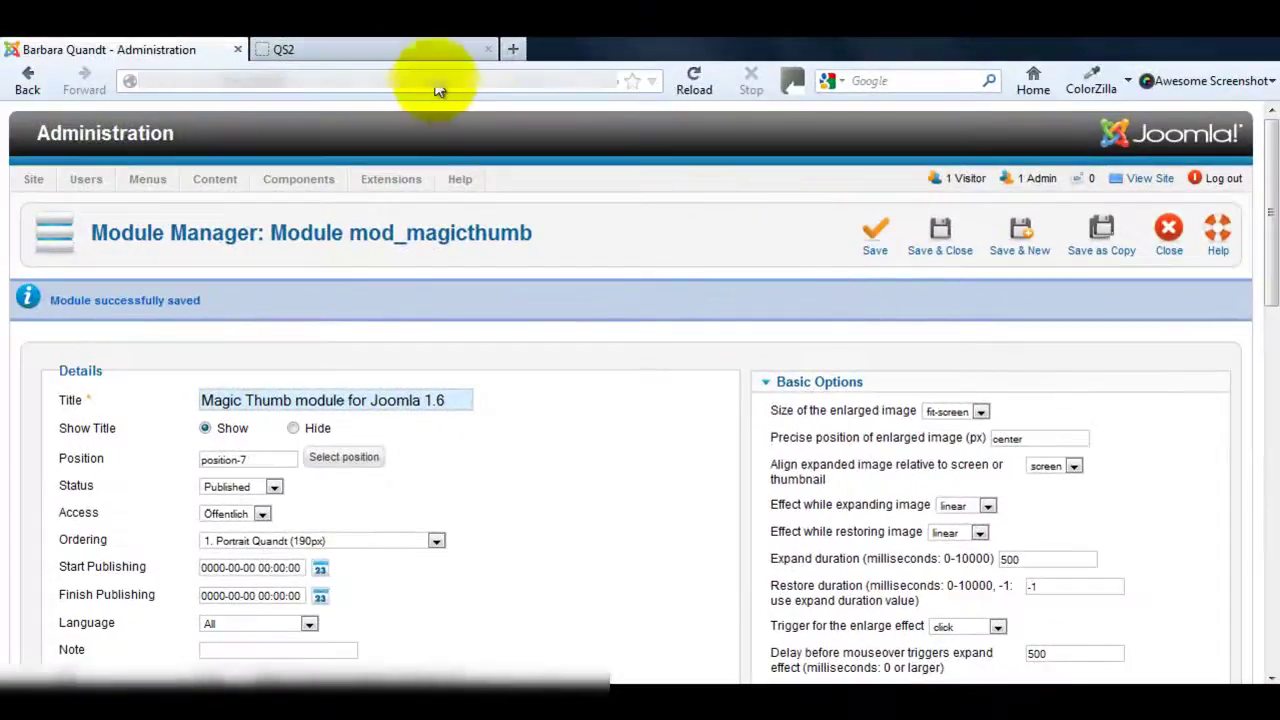
left_click(420, 49)
left_click(690, 86)
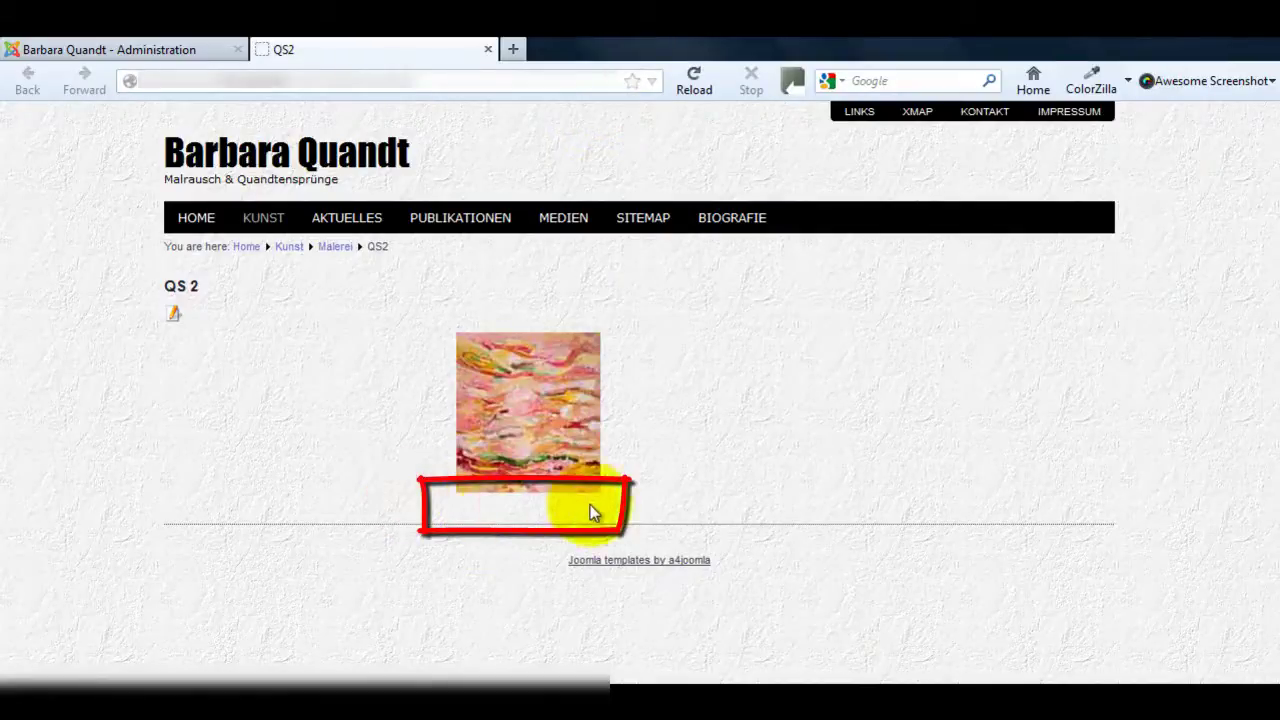
left_click(530, 408)
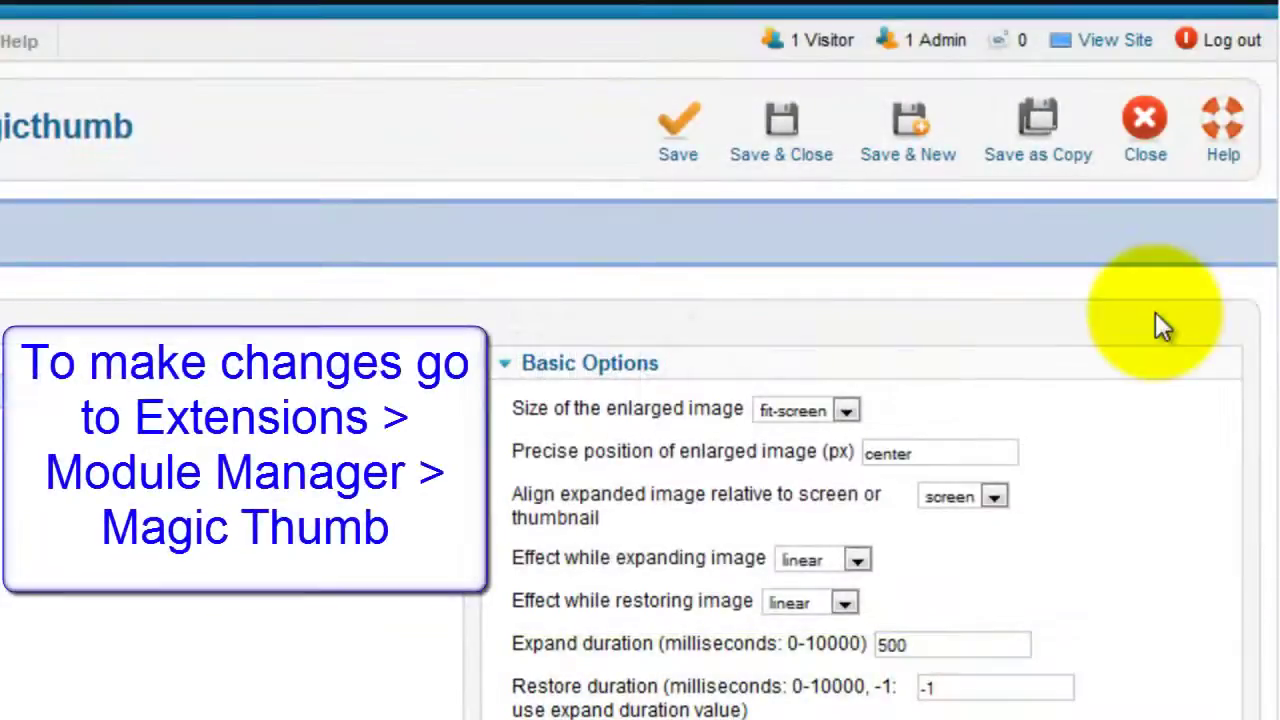
- Review the Magic Thumb module's Basic Options, from the enlarged image size through captions and background effects to keyboard shortcuts
scroll(1155, 314, "down", 4)
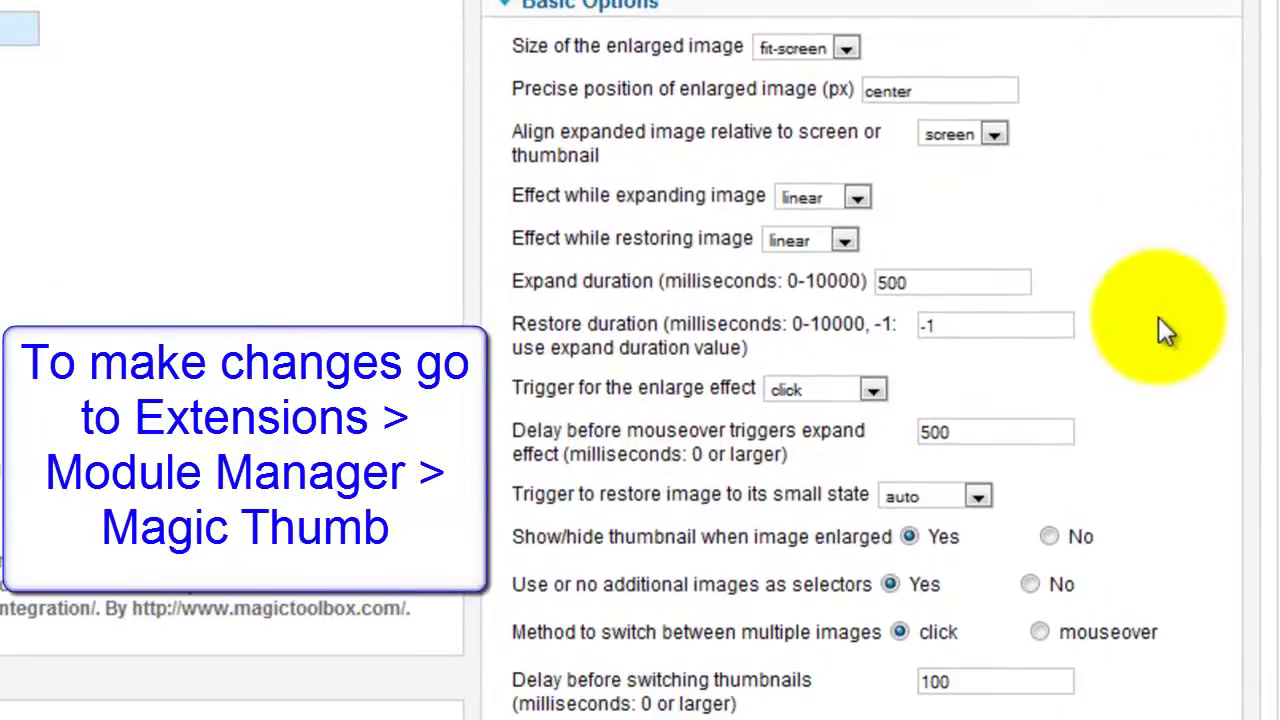
scroll(1160, 322, "down", 4)
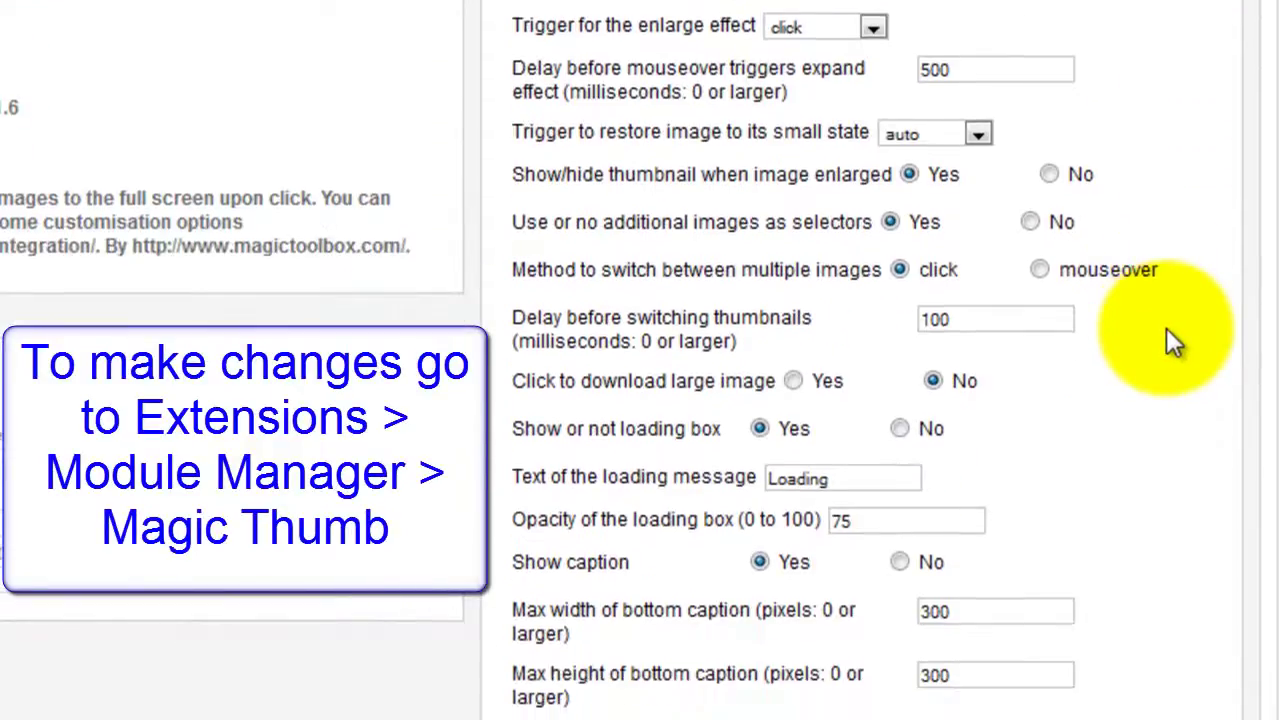
scroll(1168, 335, "down", 4)
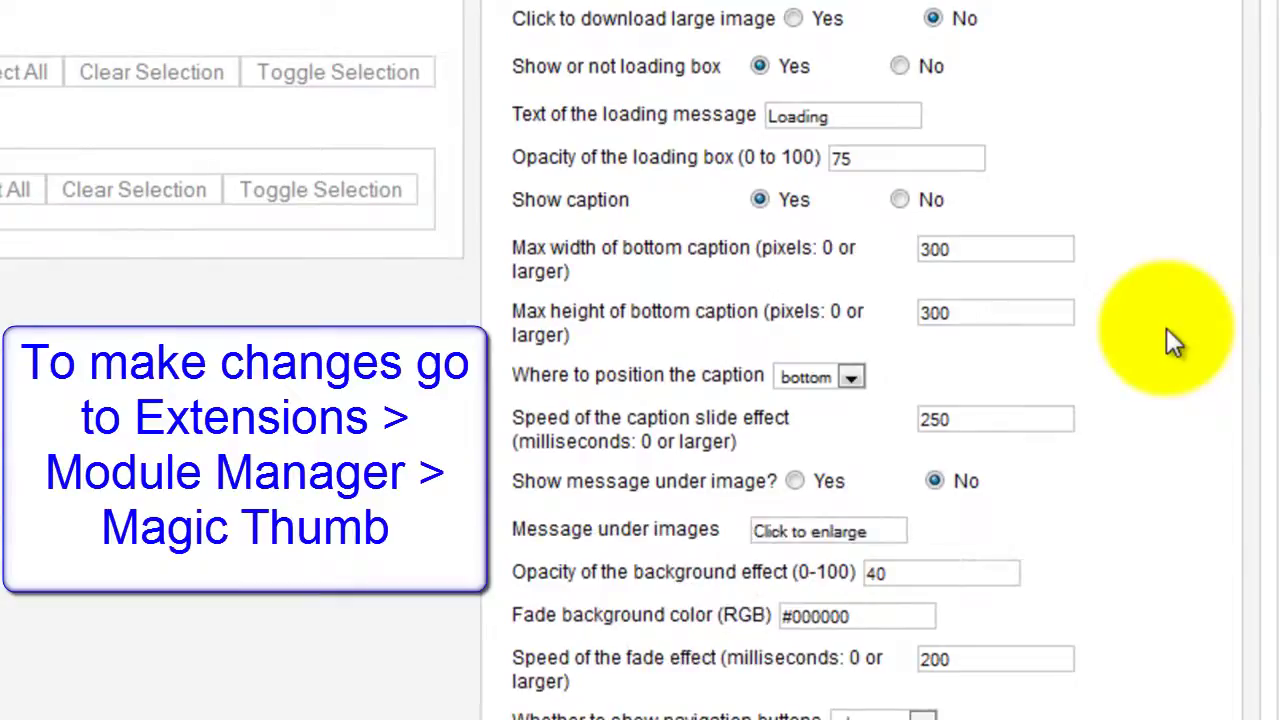
scroll(1167, 330, "down", 4)
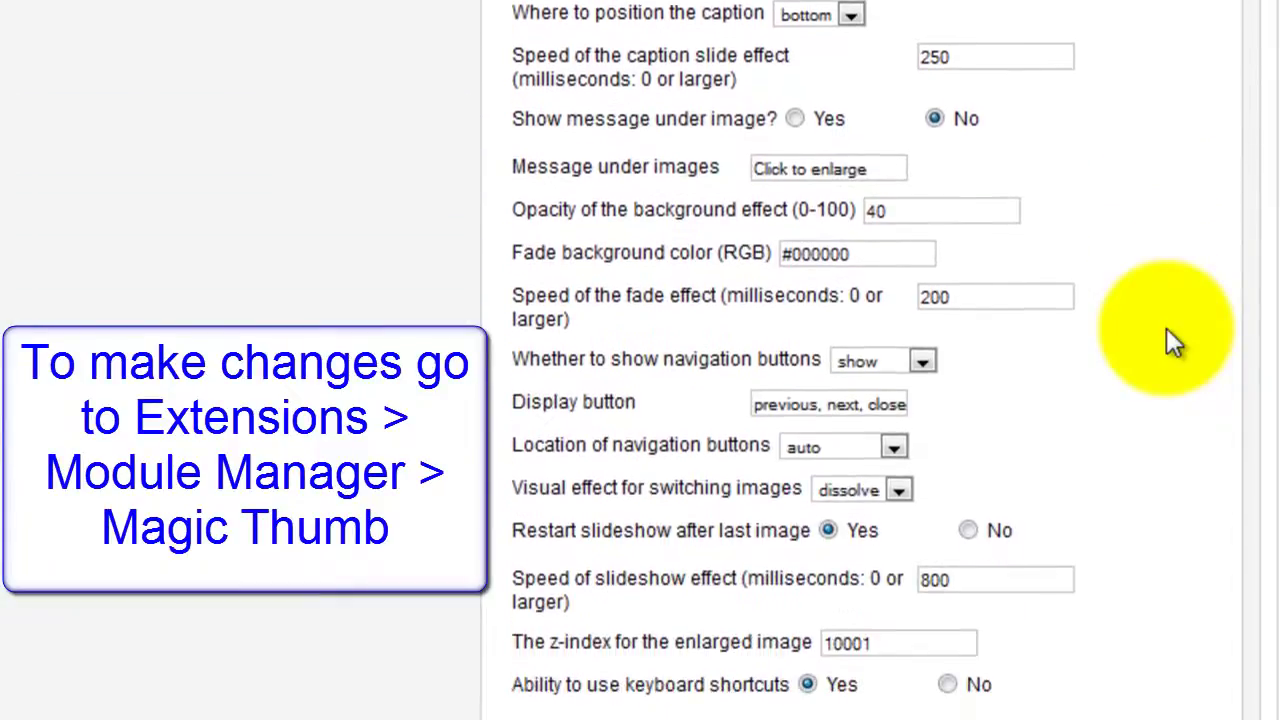
scroll(1166, 328, "down", 2)
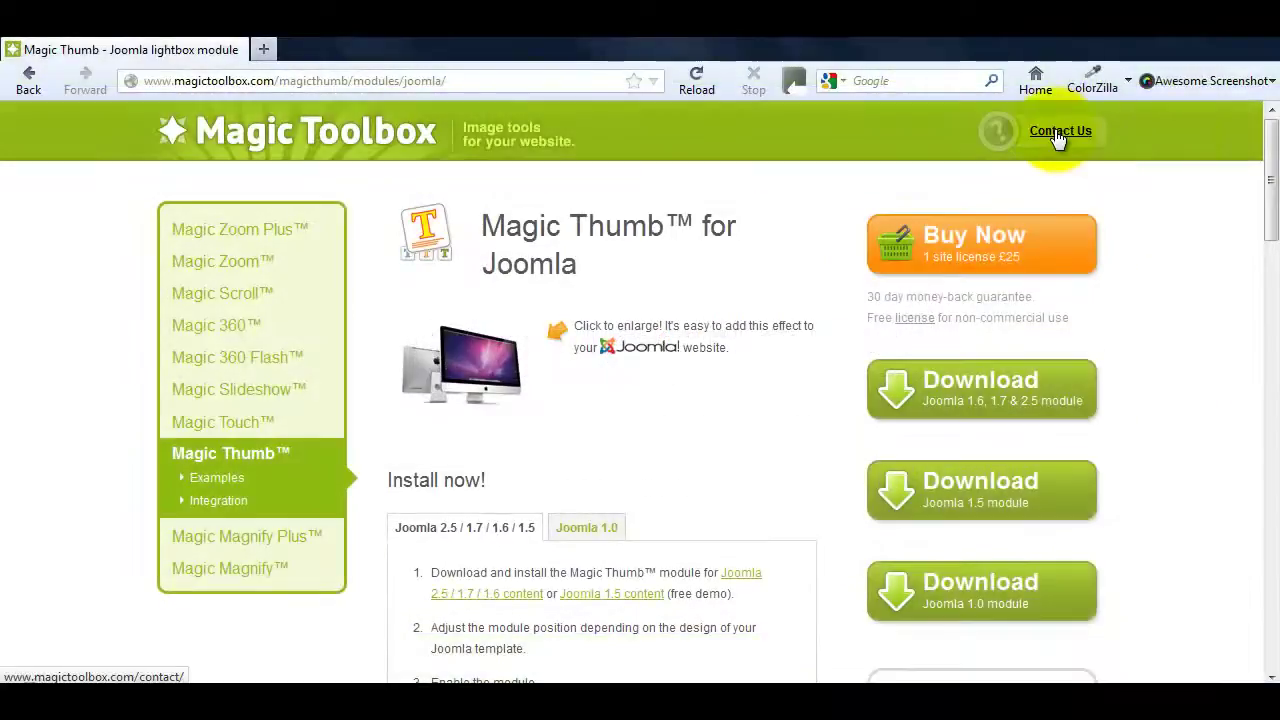
- Open the Contact Us page on the Magic Toolbox website
left_click(1056, 136)
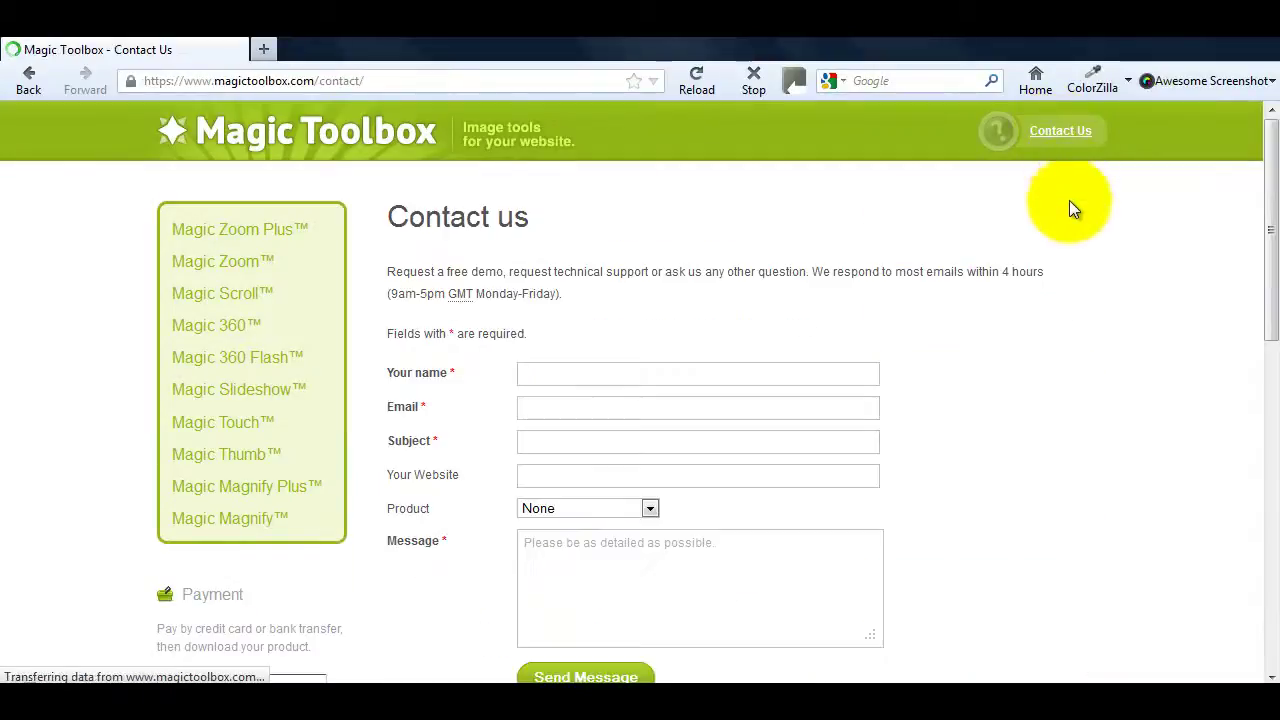